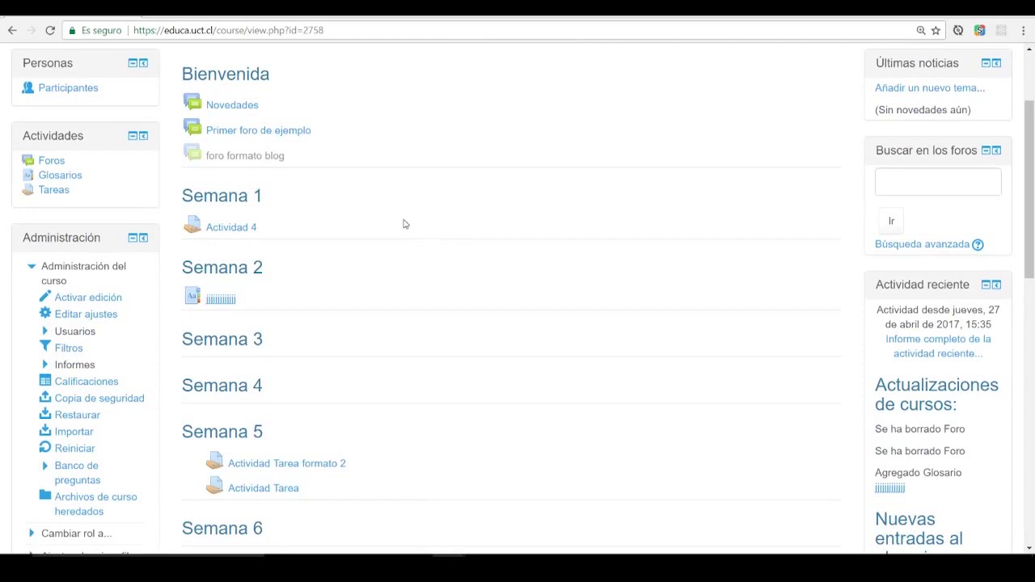
Turn on editing for the course and add a Tarea activity to Semana 3
left_click(100, 301)
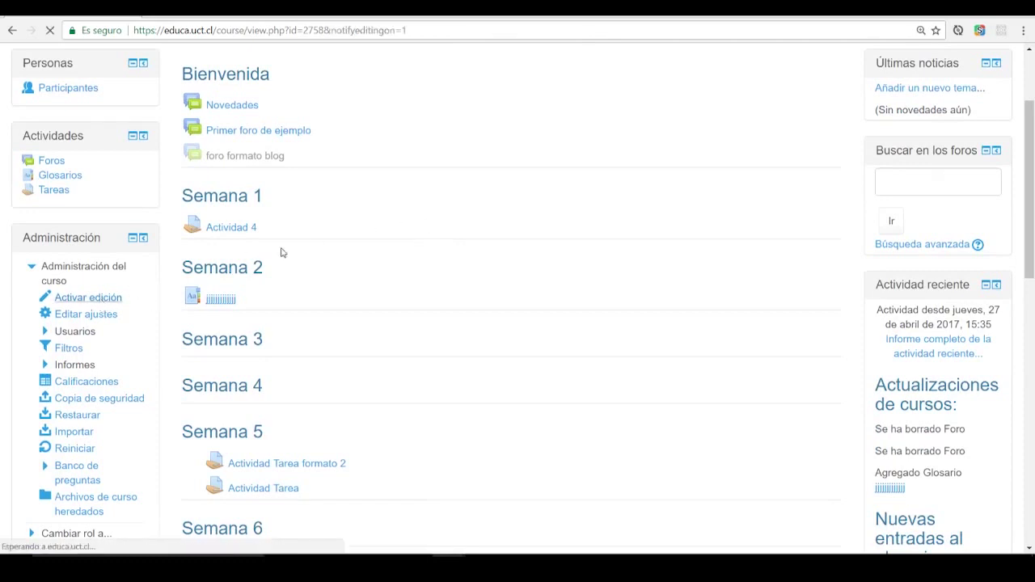
scroll(469, 217, "down", 3)
scroll(467, 214, "down", 2)
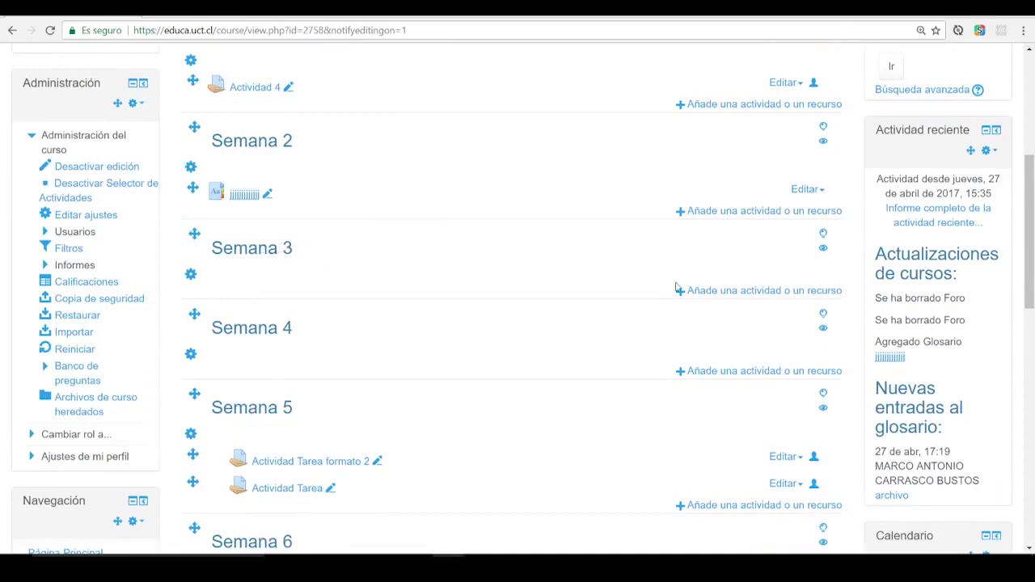
left_click(752, 291)
left_click_drag(489, 236, 489, 347)
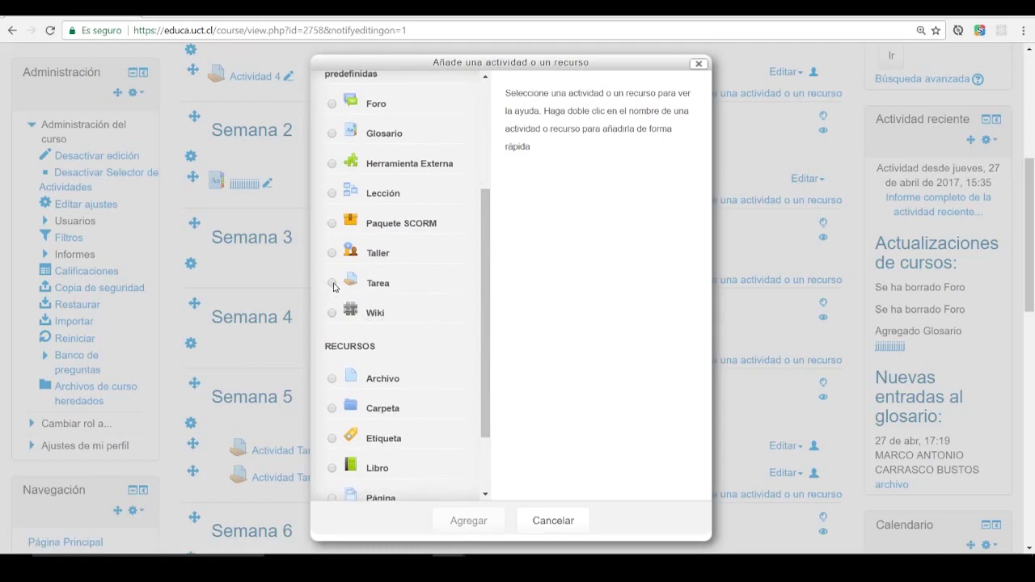
left_click(332, 283)
left_click(469, 523)
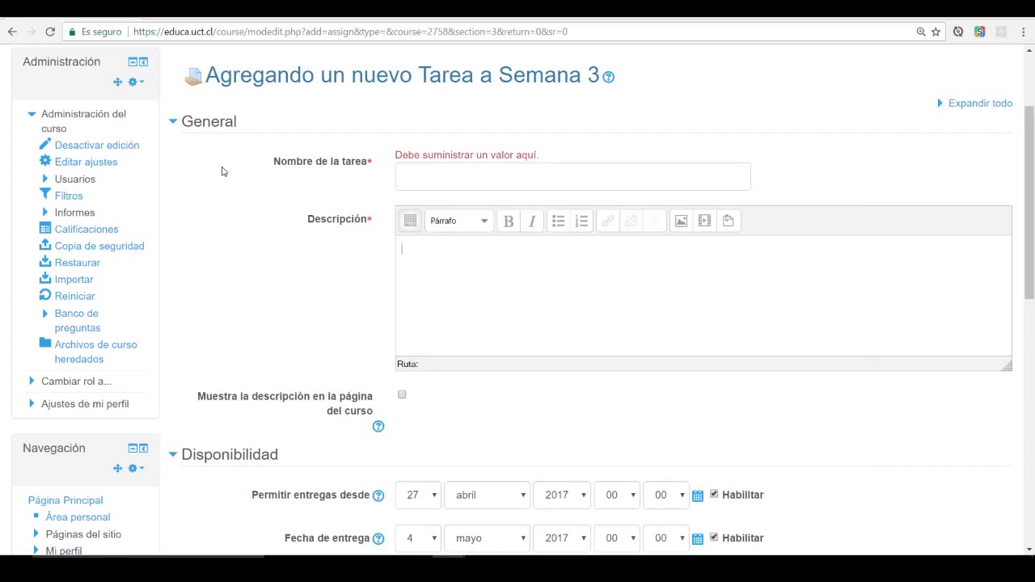
Name the assignment "resumen libro el principito" and enter the description "resuemn solo del capitulo 1 y 3"
left_click(415, 168)
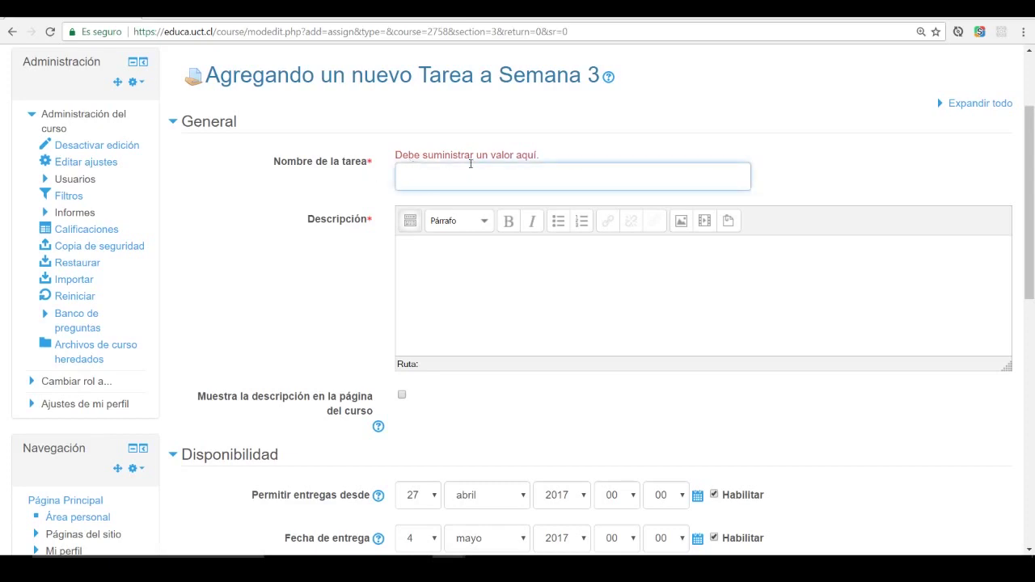
type("resumen libro el principito")
key("Tab")
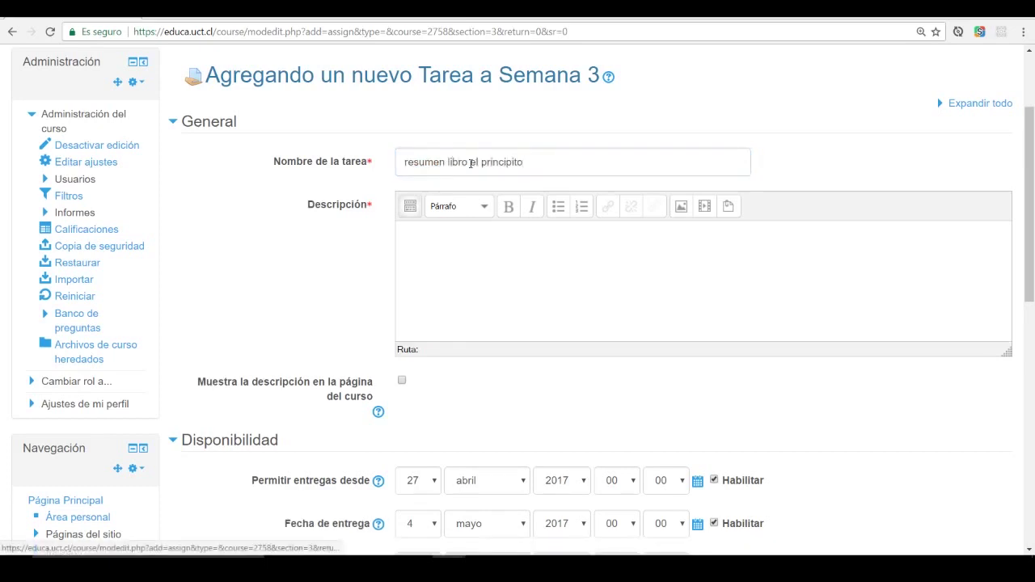
left_click(449, 228)
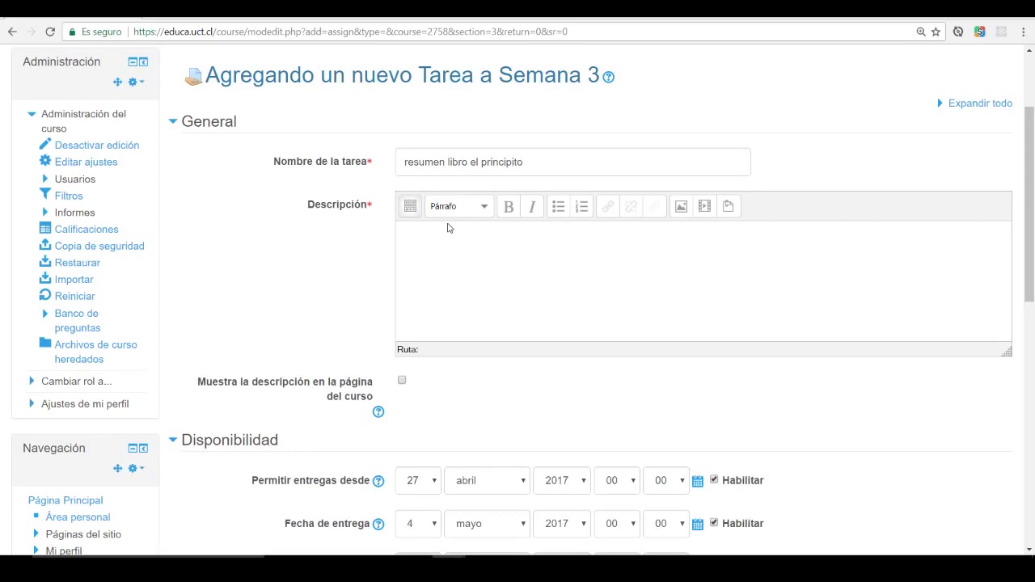
left_click(558, 254)
type("resuemn solo del capitulo 1 y 3")
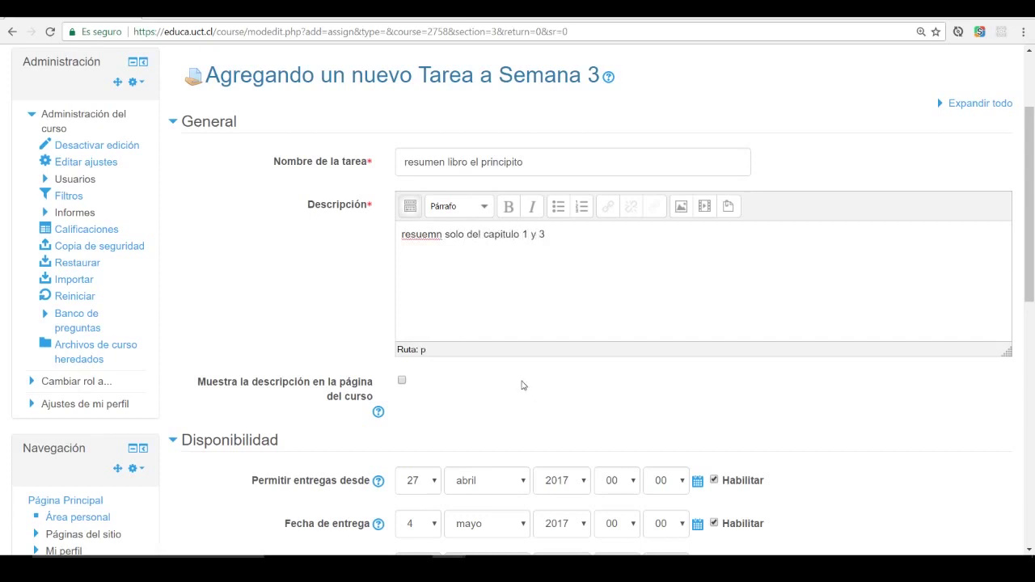
Enable the Permitir entregas desde date of 27 abril 2017 and check its available days
scroll(521, 386, "down", 3)
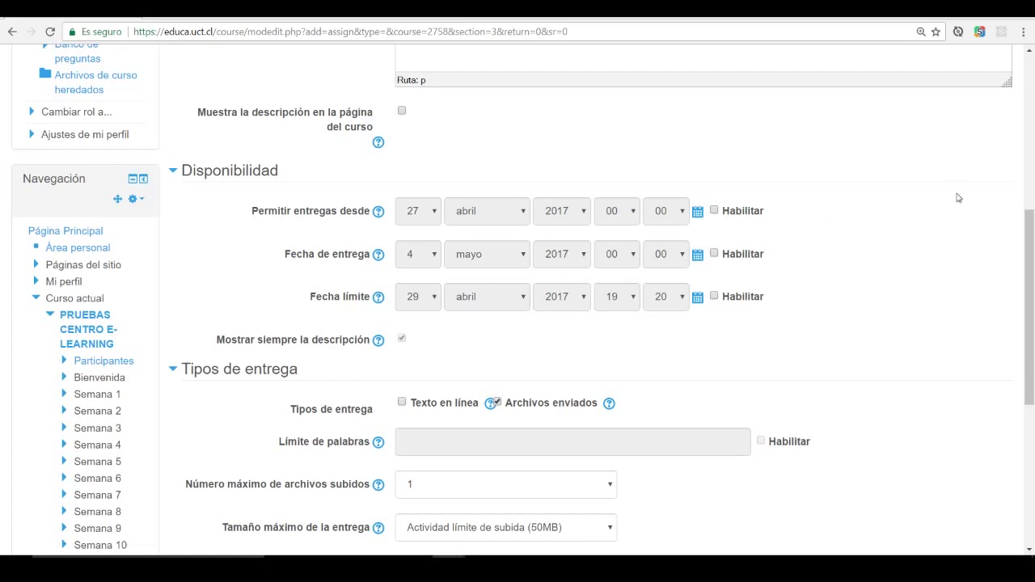
left_click(713, 211)
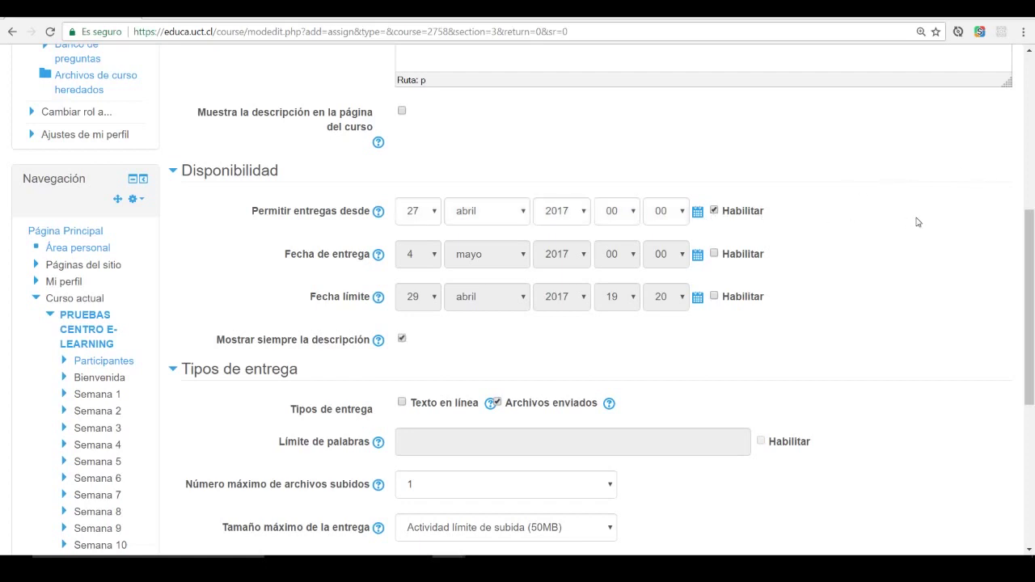
left_click(434, 215)
left_click(434, 215)
left_click(696, 145)
Enable the Fecha de entrega and set it to 28 abril 2017
left_click(715, 254)
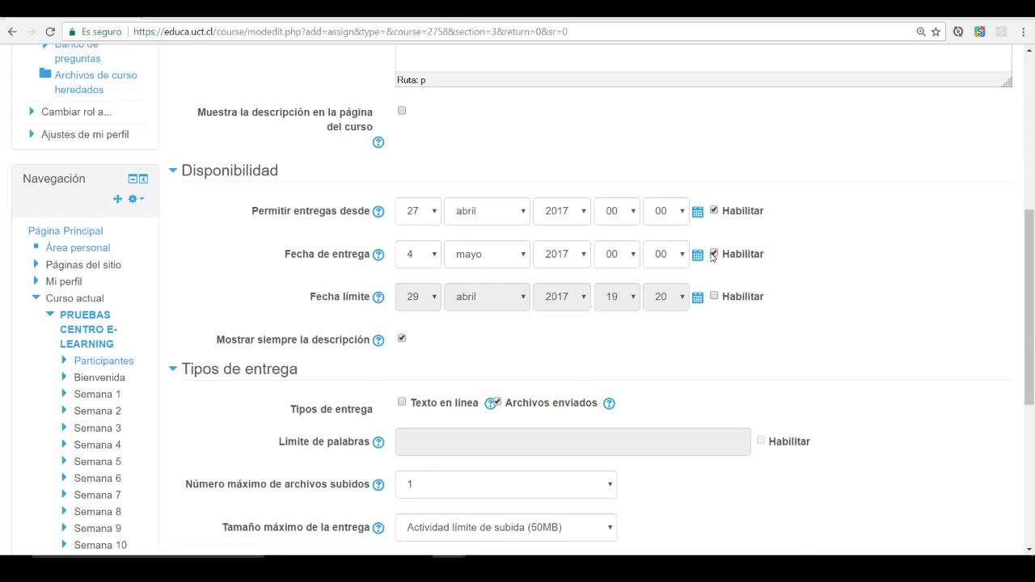
left_click(428, 255)
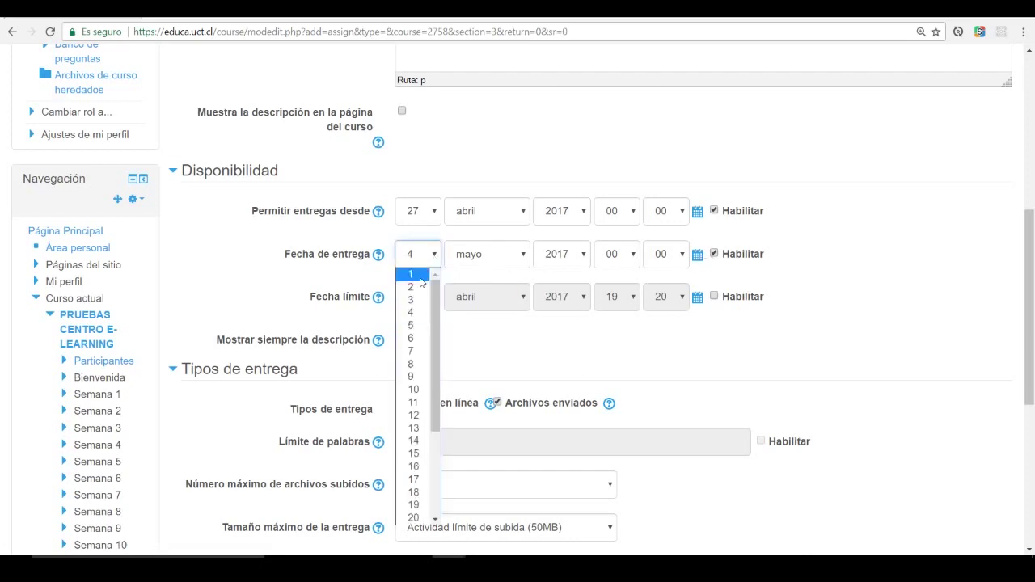
left_click_drag(437, 312, 437, 400)
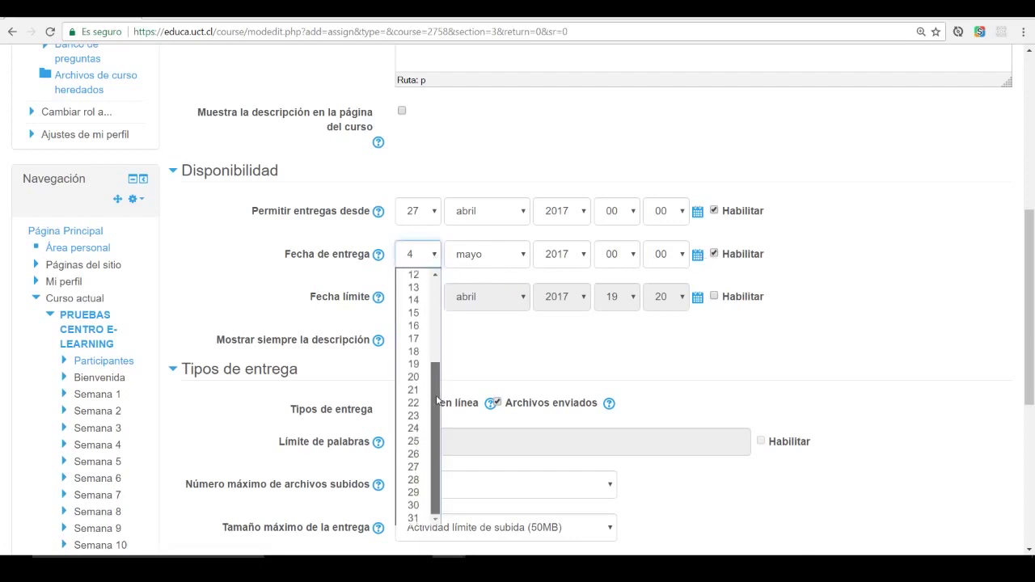
left_click(413, 480)
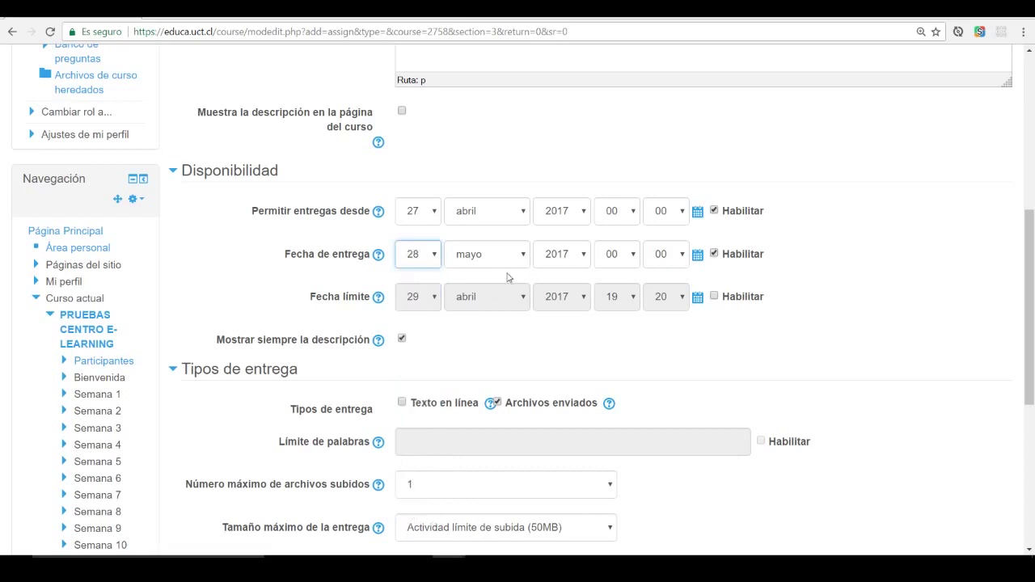
left_click(522, 258)
left_click(497, 309)
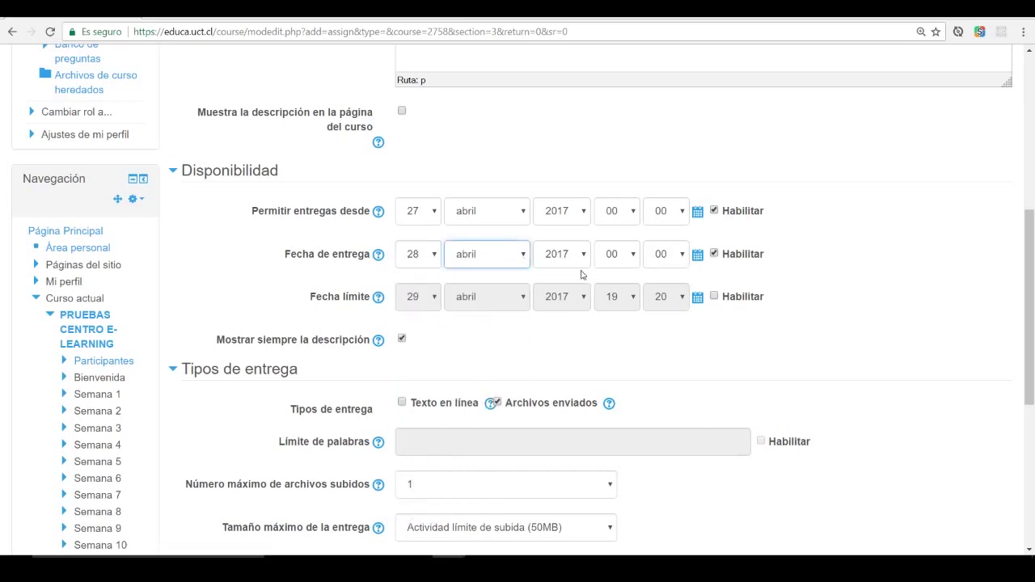
left_click(885, 279)
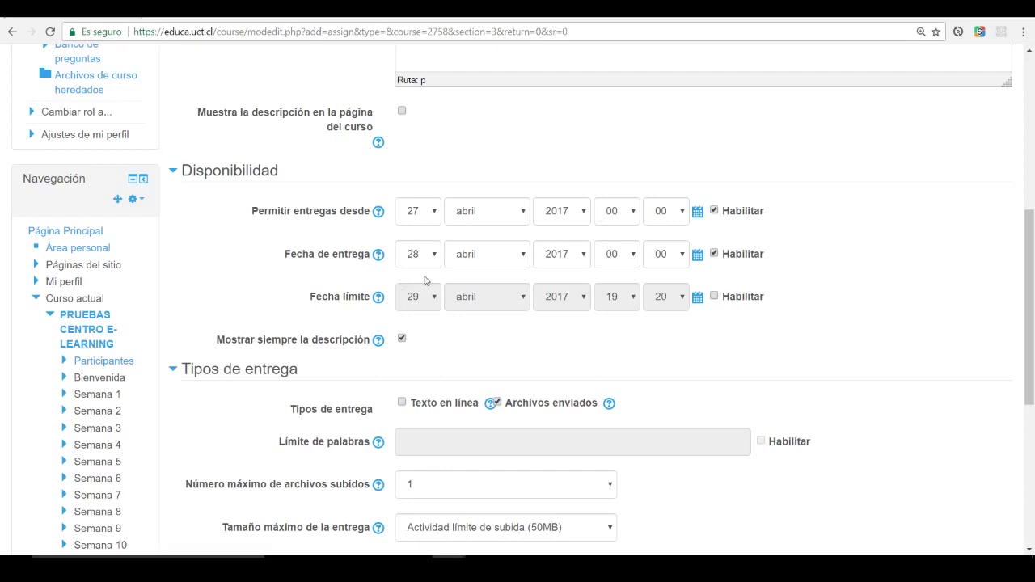
Enable the Fecha límite and set its day to 30 abril 2017
left_click(714, 296)
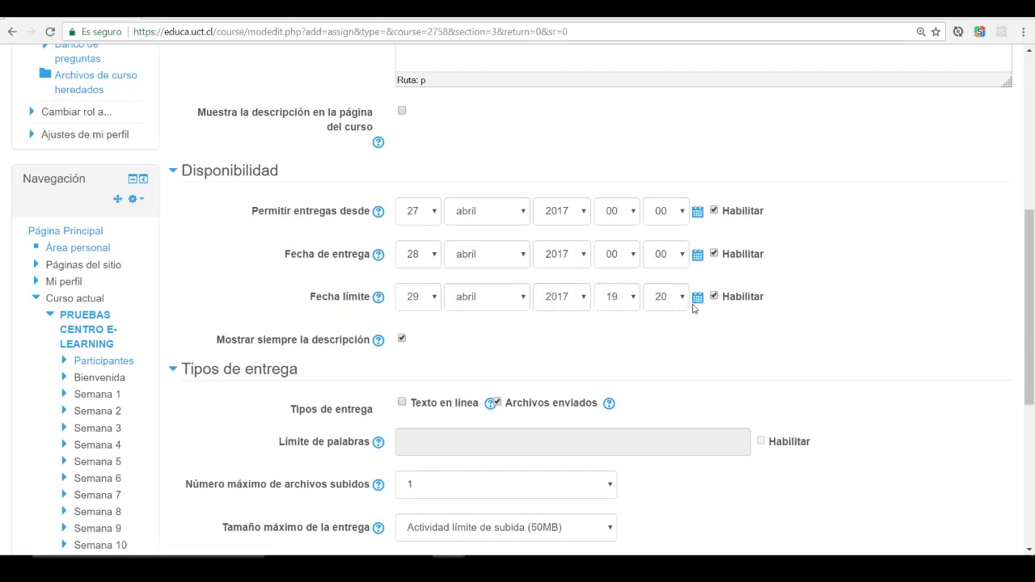
left_click(429, 301)
scroll(424, 266, "down", 1)
left_click(420, 254)
Allow both Texto en línea and Archivos enviados as submission types for the assignment
scroll(505, 351, "down", 2)
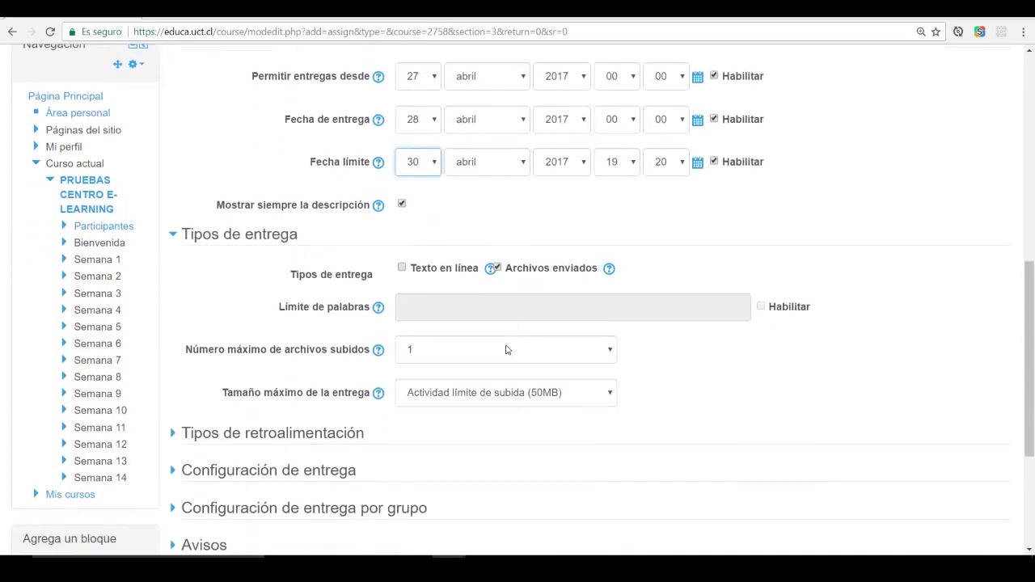
left_click(496, 268)
scroll(788, 172, "down", 1)
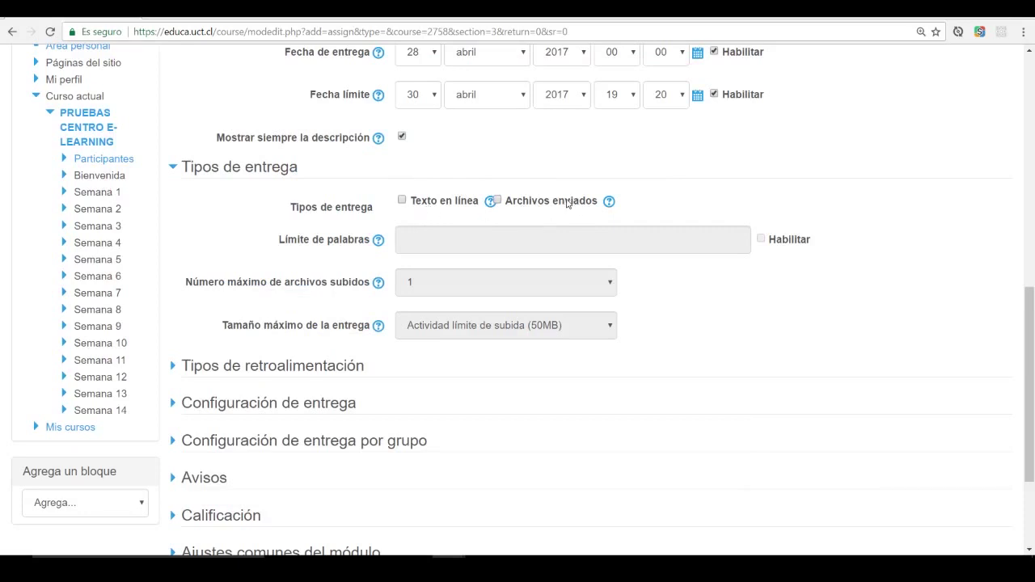
left_click(402, 200)
left_click(402, 200)
left_click(498, 200)
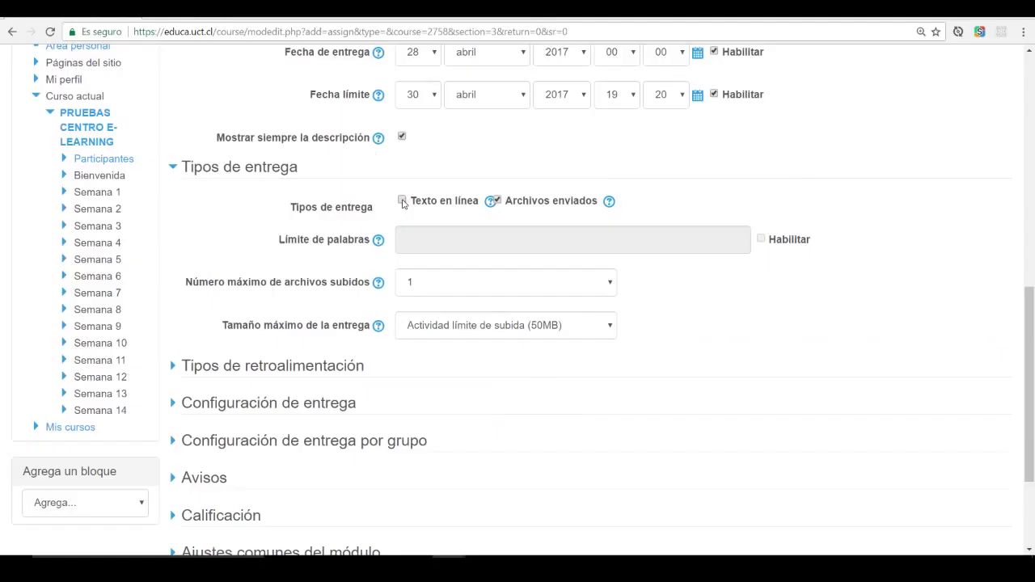
left_click(401, 200)
Examine the available options for the maximum number of uploaded files and the maximum submission size
left_click(226, 286)
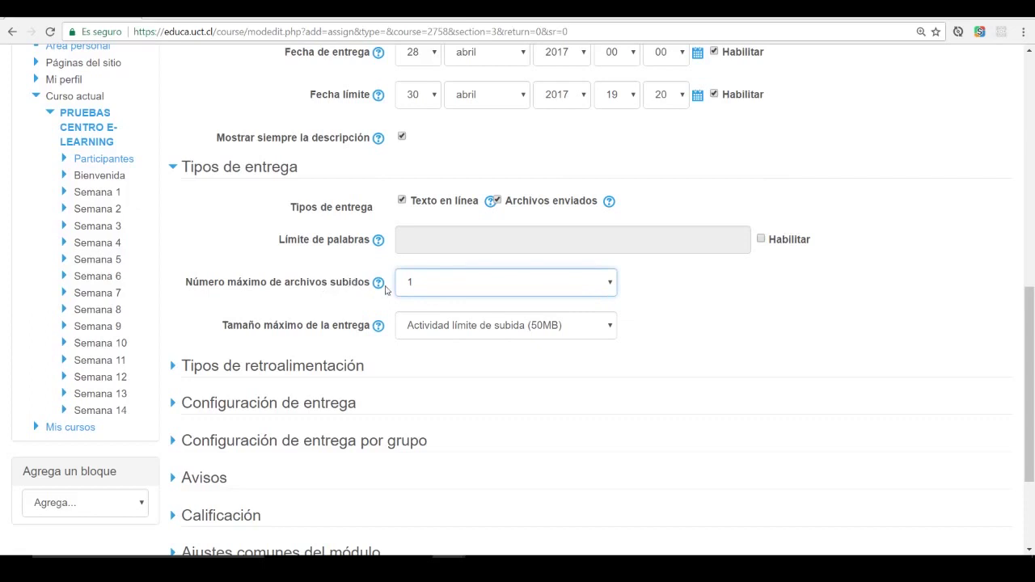
left_click(608, 282)
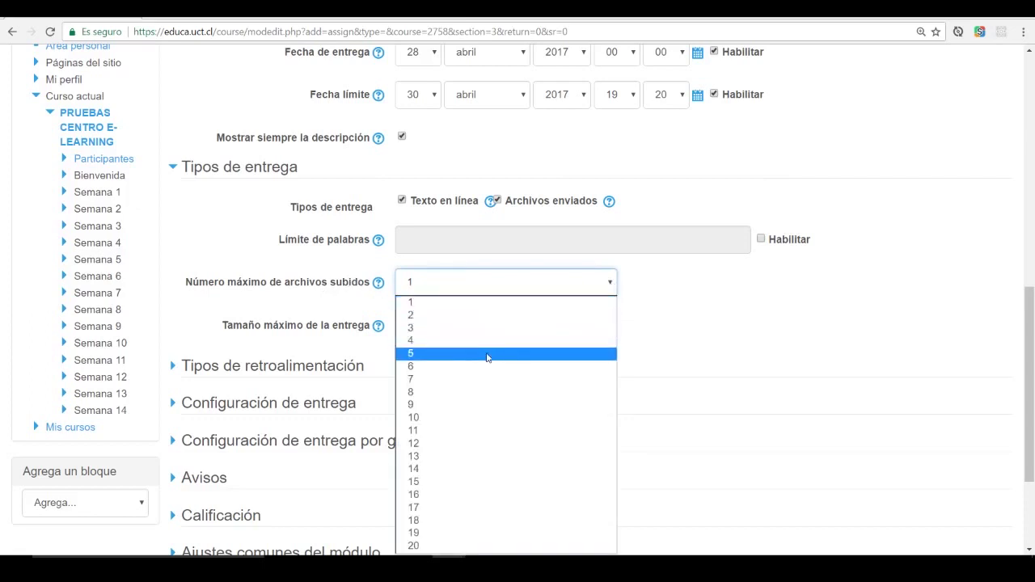
left_click(715, 326)
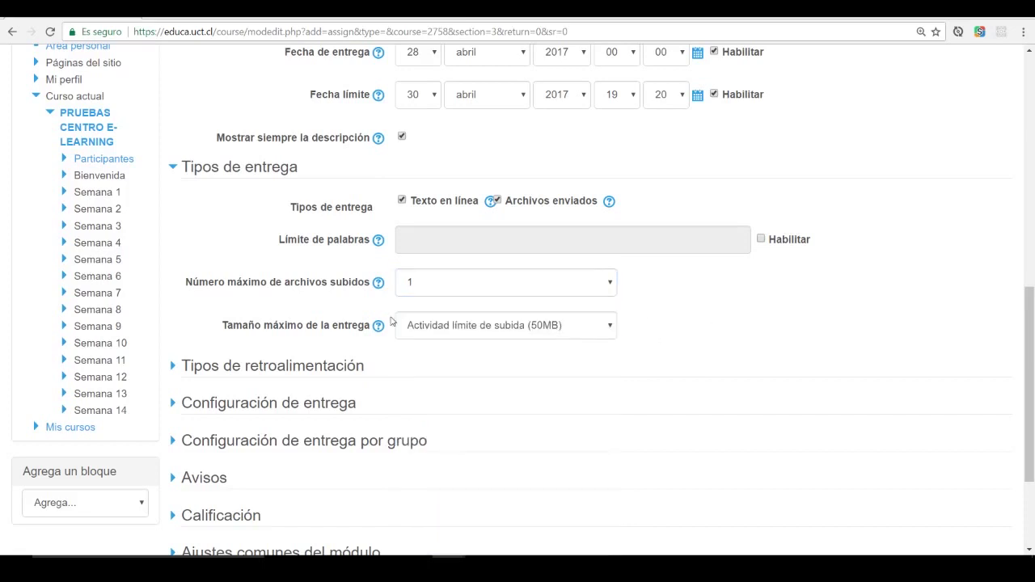
left_click(248, 330)
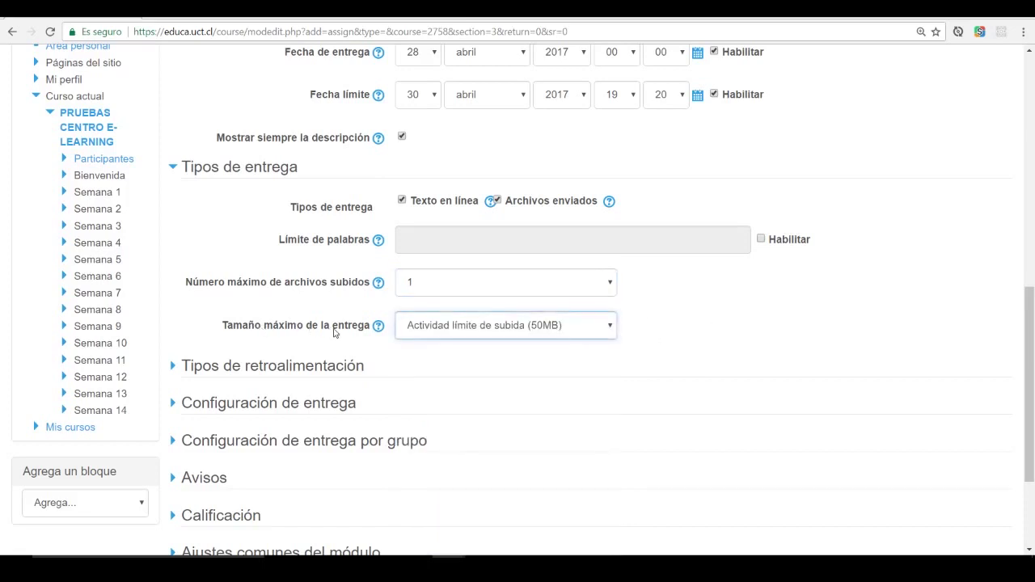
left_click(612, 328)
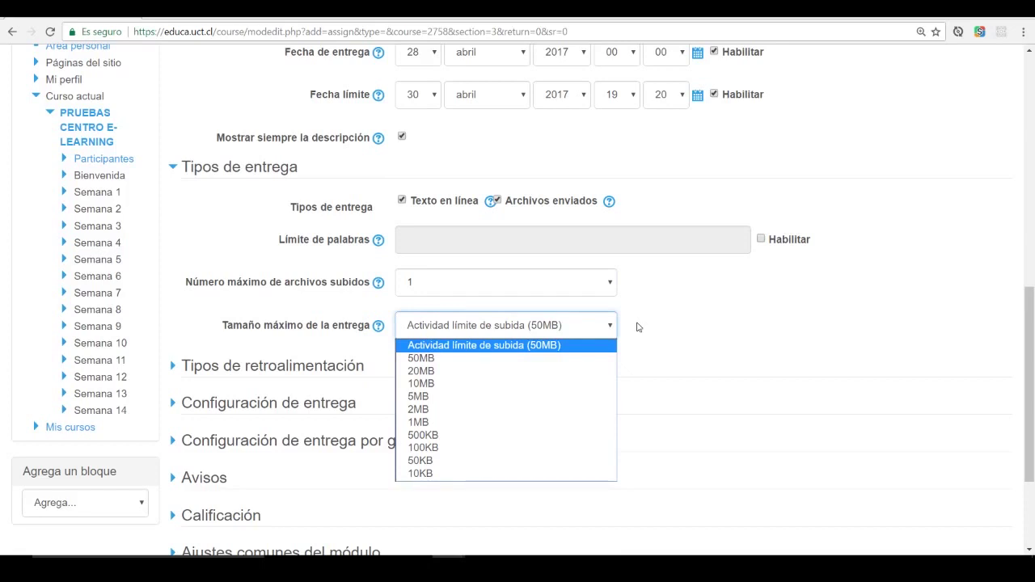
left_click(713, 277)
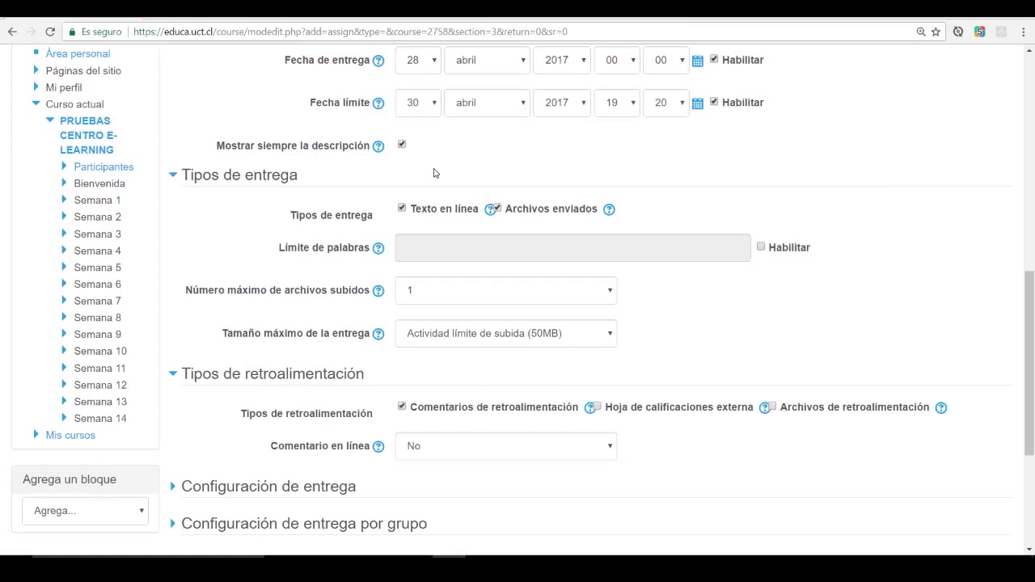
Enable Comentarios de retroalimentación and Archivos de retroalimentación as the assignment's feedback types
scroll(395, 218, "down", 3)
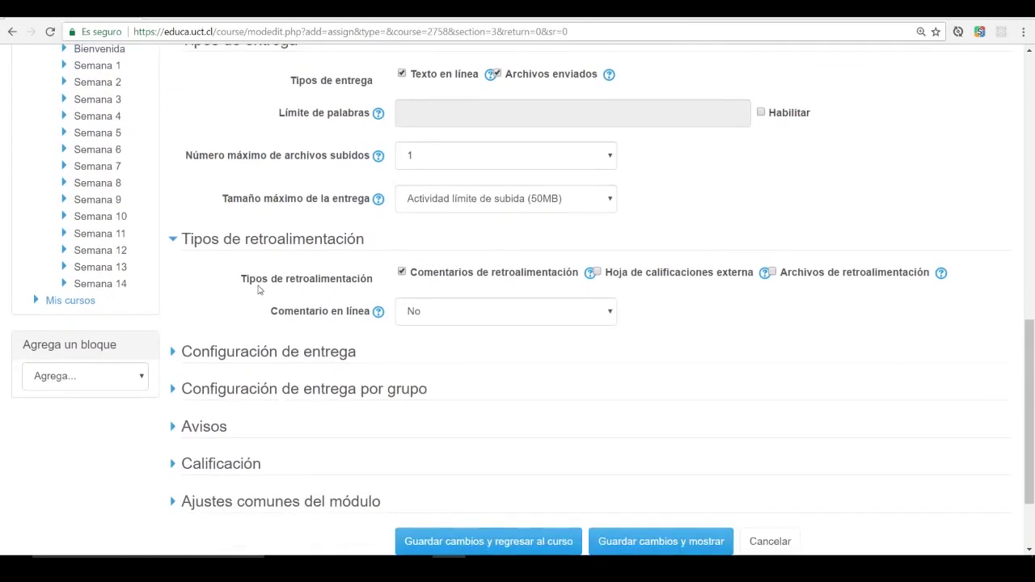
left_click(402, 273)
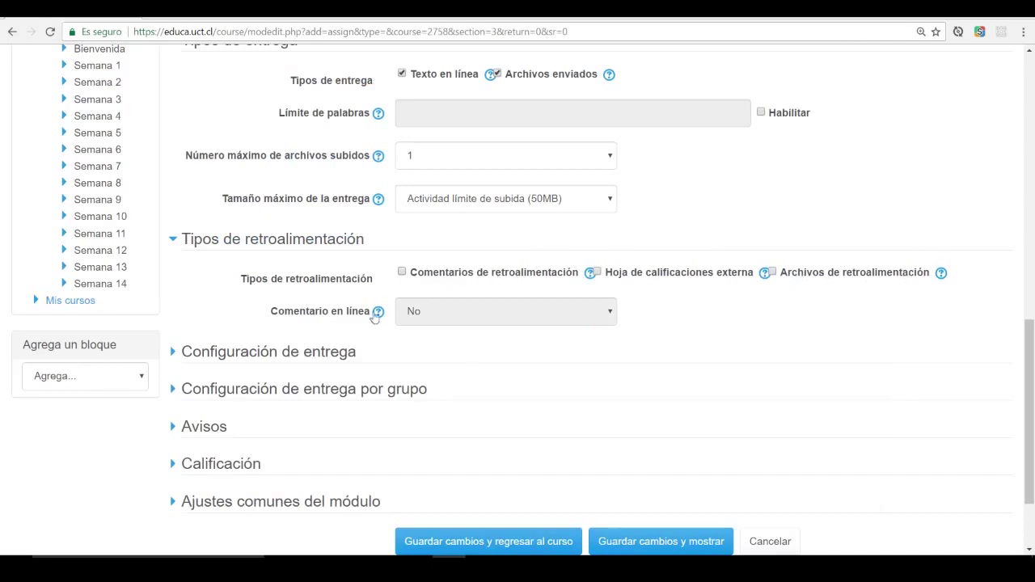
left_click(401, 272)
left_click(773, 272)
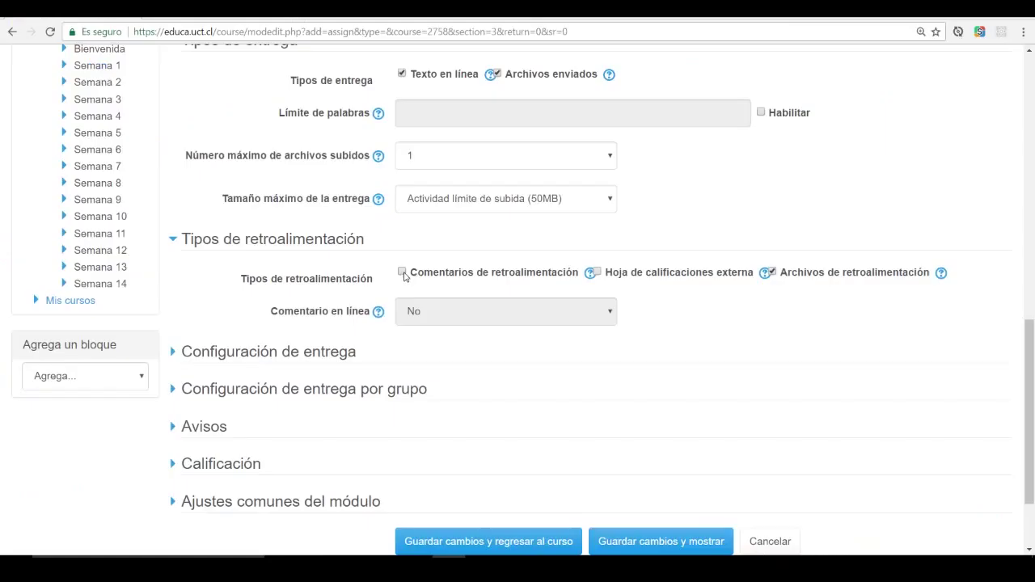
left_click(402, 273)
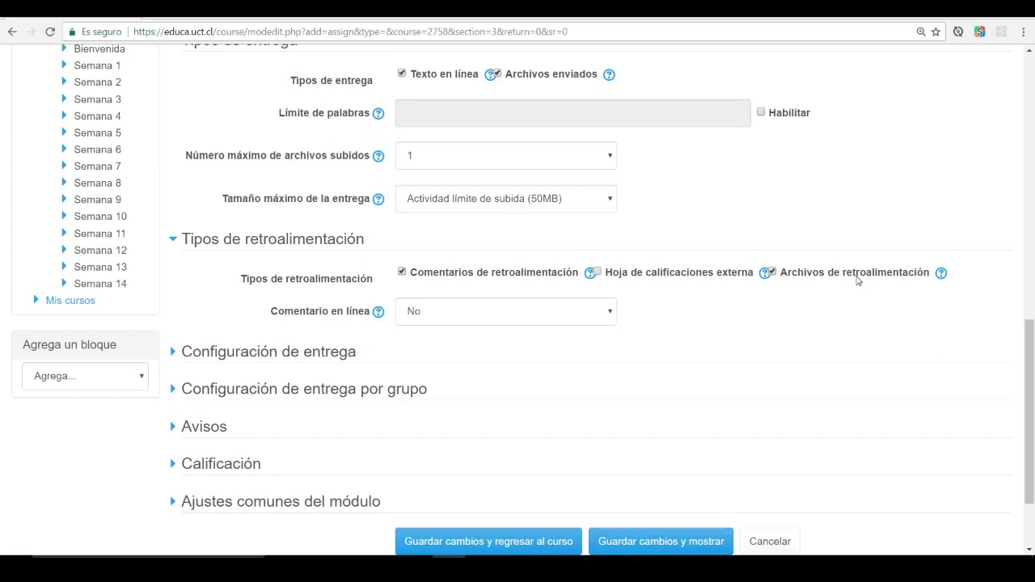
Examine the Configuración de entrega settings, focusing on Requiera aceptación del usuario pulsando sobre el botón
left_click(242, 351)
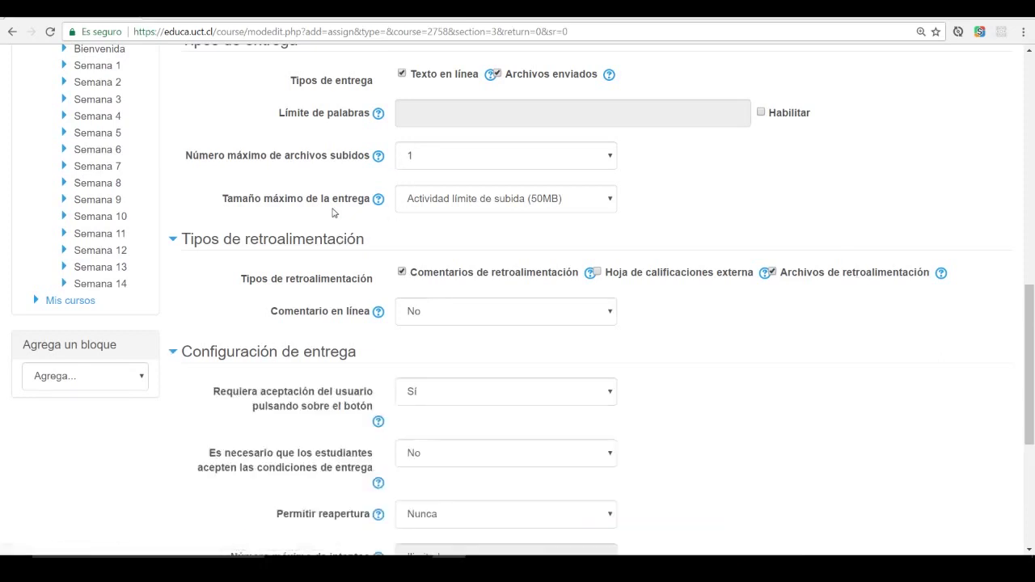
scroll(216, 232, "down", 2)
scroll(247, 224, "down", 1)
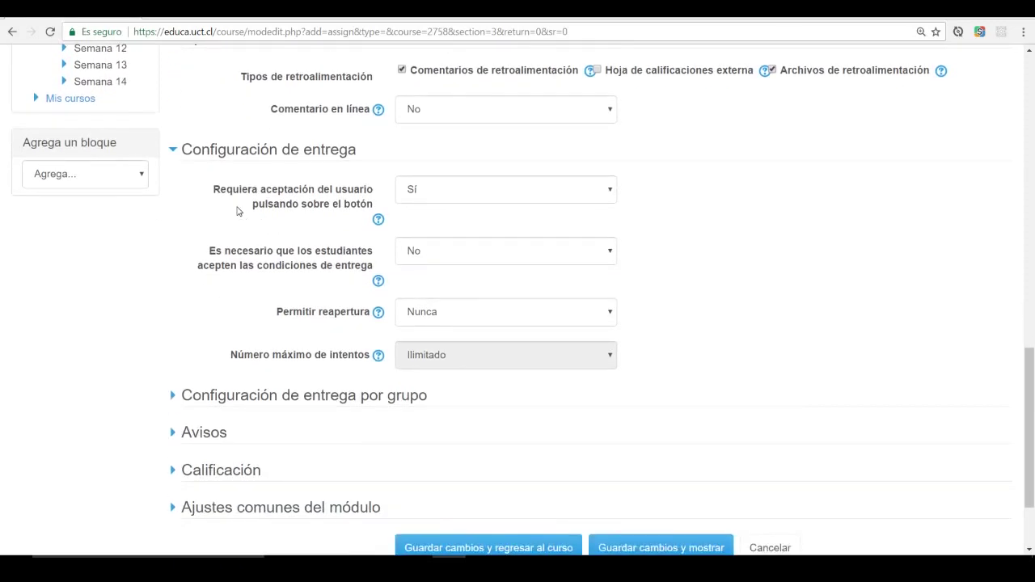
double_click(226, 192)
left_click(261, 202)
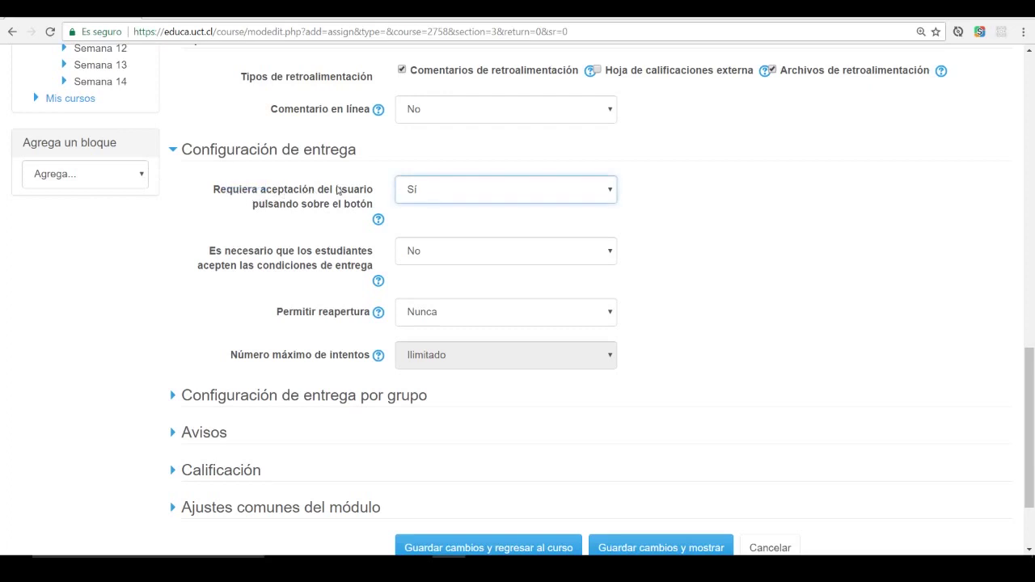
left_click(318, 213)
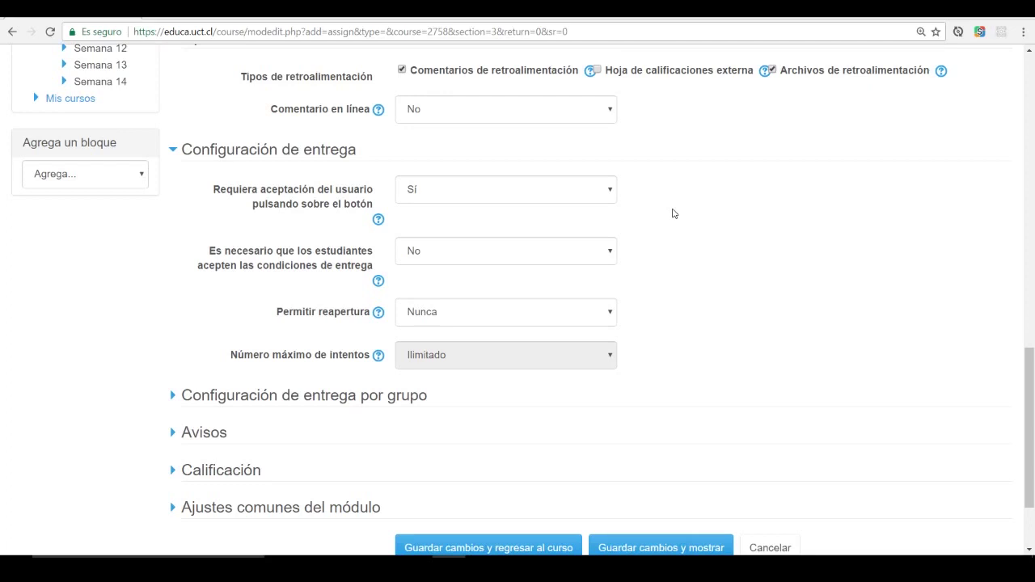
Switch the requirement for the user's acceptance through the button to No and back to Sí
left_click(611, 192)
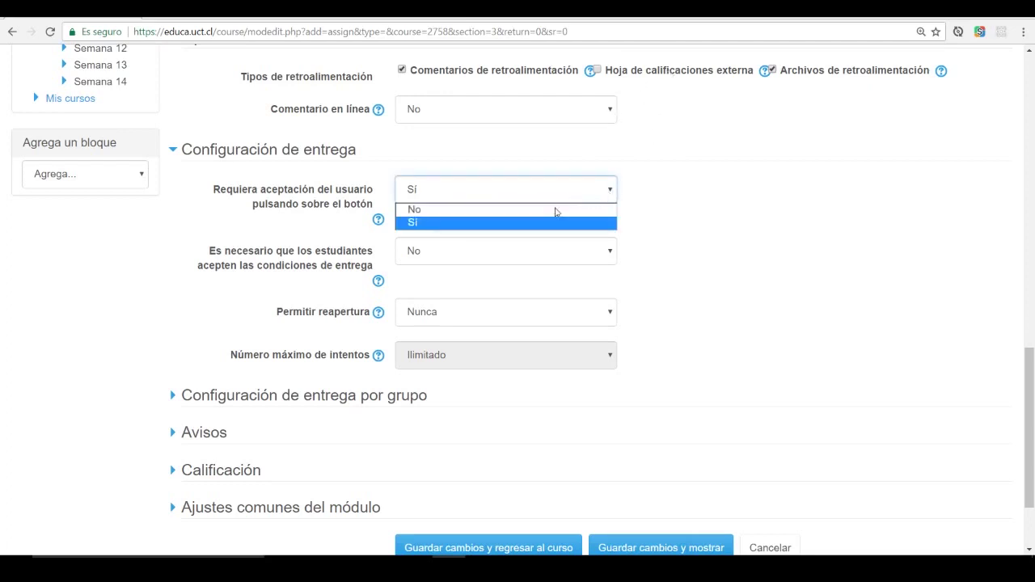
left_click(452, 210)
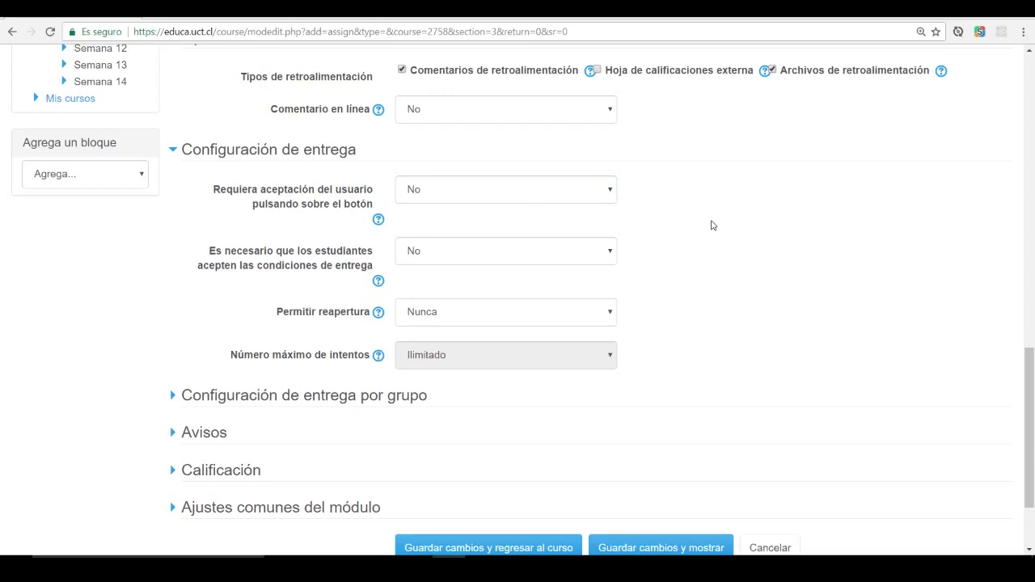
left_click(615, 199)
left_click(455, 223)
Under Avisos, switch Enviar aviso de entregas a los que califican to Sí and back to No
scroll(703, 280, "down", 3)
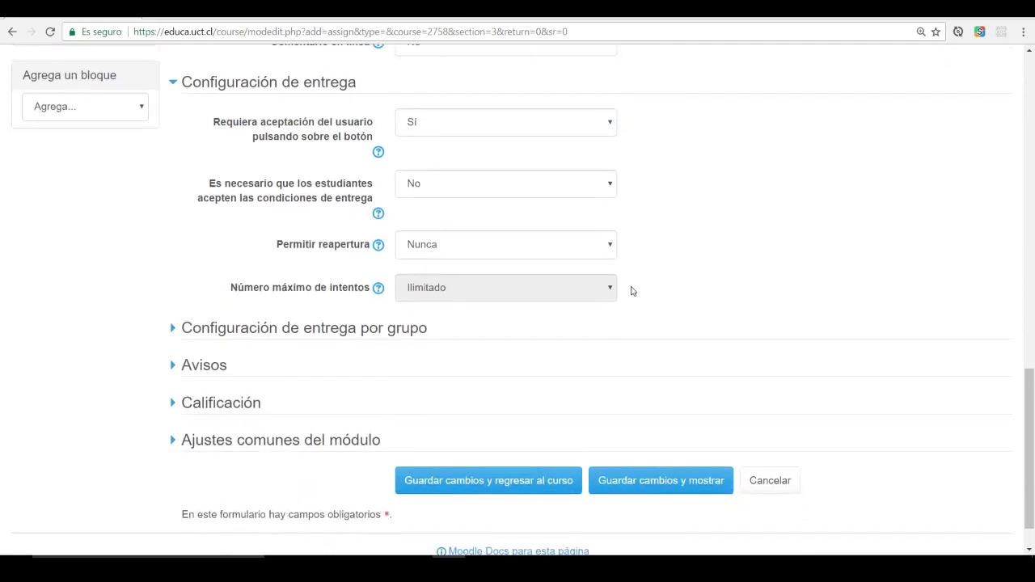
left_click(172, 316)
scroll(219, 317, "down", 3)
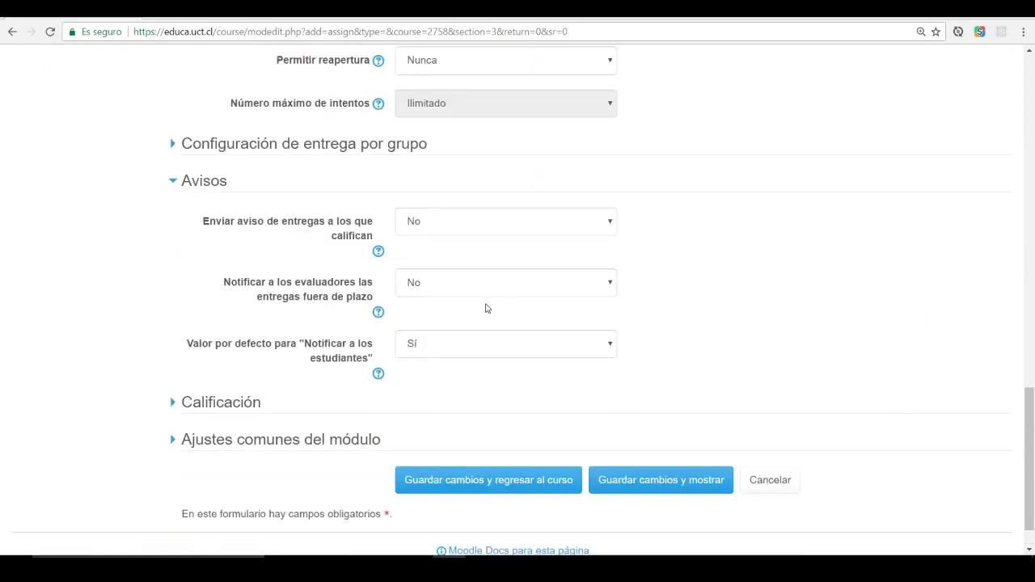
left_click(513, 221)
left_click(467, 251)
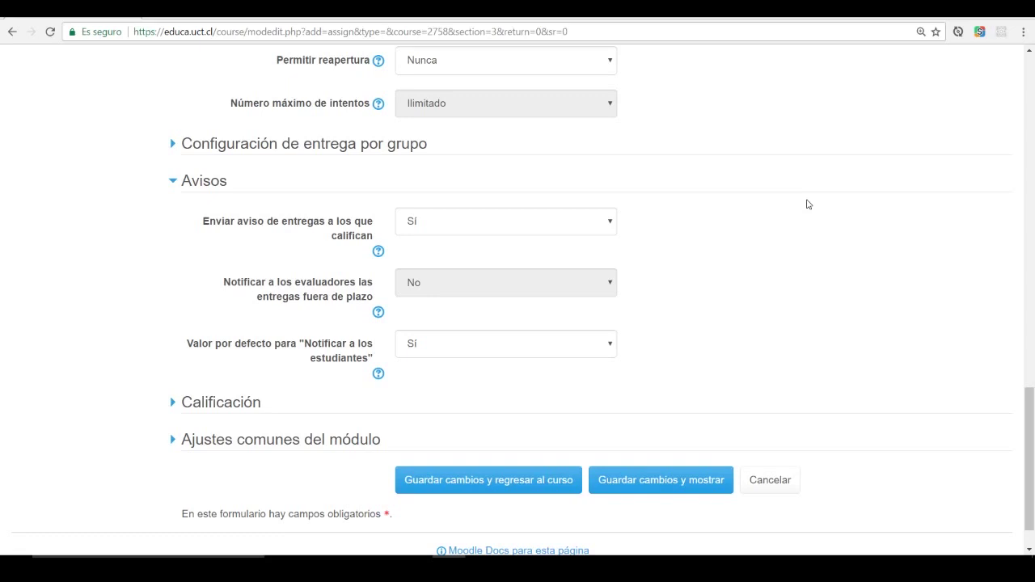
left_click(611, 223)
left_click(508, 243)
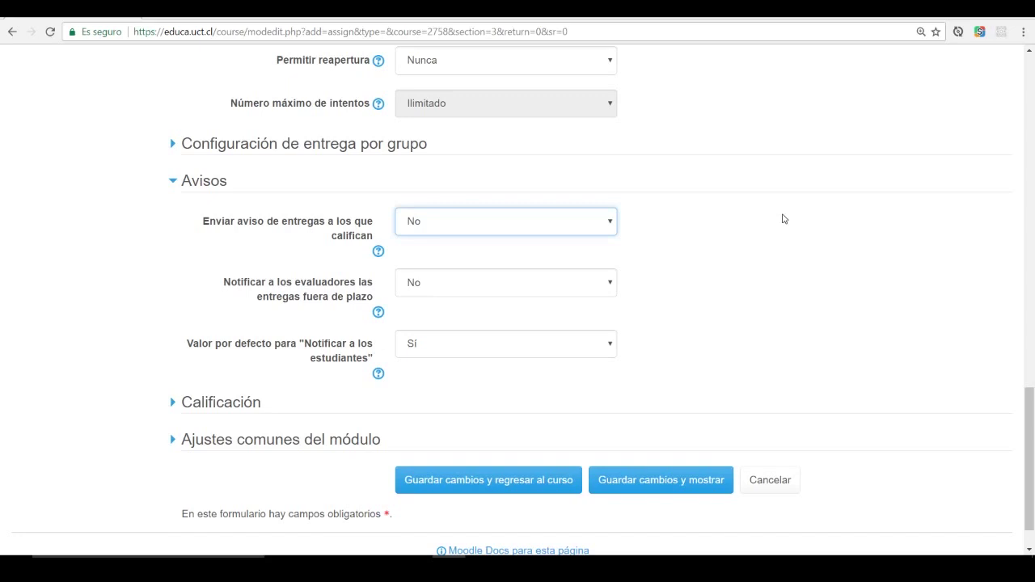
left_click(843, 222)
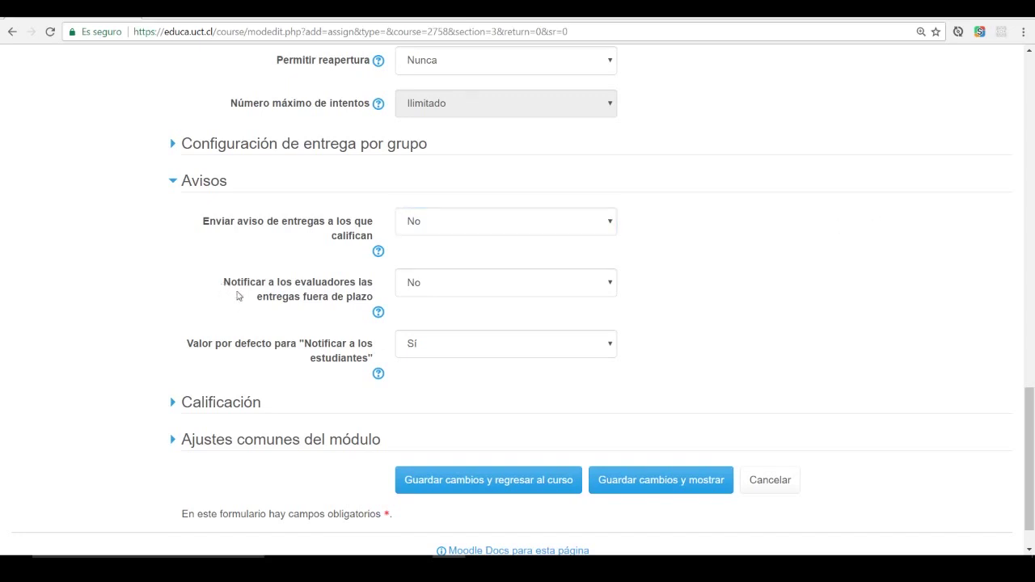
Switch Notificar a los evaluadores las entregas fuera de plazo to Sí and back to No
left_click_drag(370, 283, 279, 306)
left_click(330, 297)
left_click(731, 253)
left_click(493, 282)
left_click(442, 312)
left_click(864, 263)
left_click(504, 283)
left_click(447, 301)
Check the options for the default value of "Notificar a los estudiantes" and choose Sí
left_click(609, 344)
left_click(474, 377)
left_click(573, 349)
left_click(412, 375)
Under Calificación, switch the grading type to Escala and examine the Escala choice
scroll(319, 279, "down", 2)
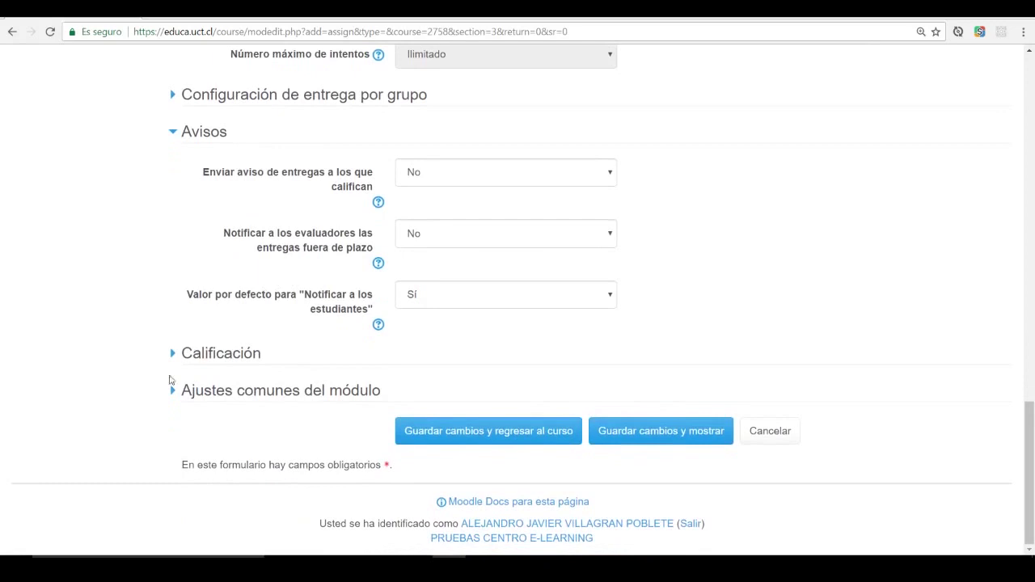
left_click(171, 353)
scroll(277, 315, "down", 3)
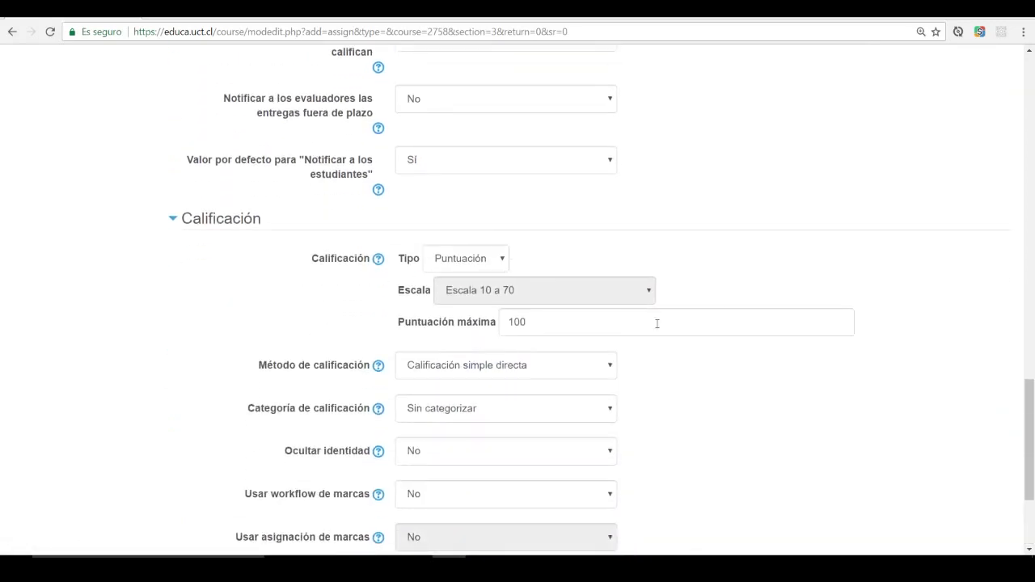
left_click(469, 259)
left_click(483, 256)
left_click(483, 258)
left_click(508, 267)
left_click(508, 265)
left_click(510, 260)
key("Up")
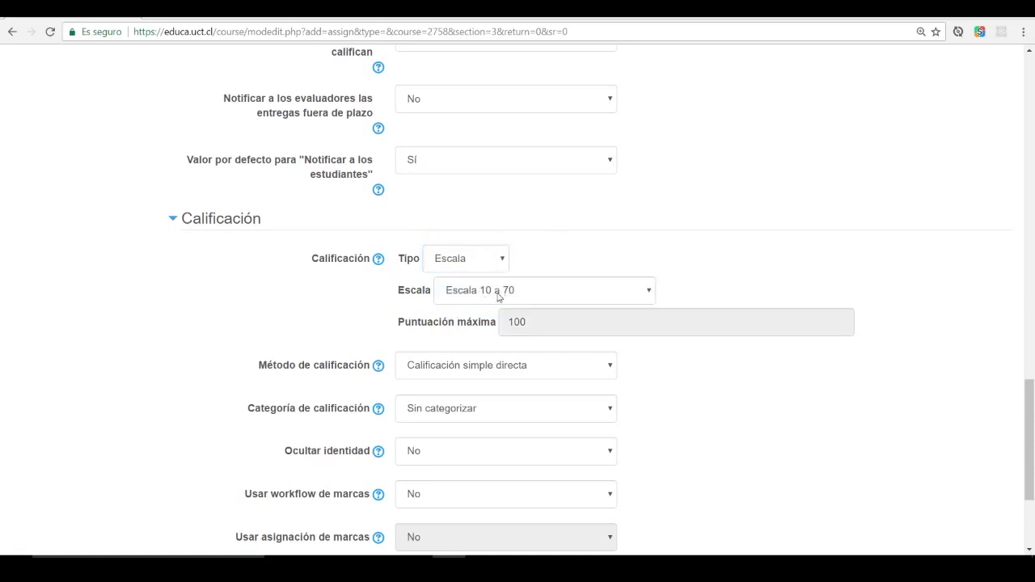
left_click(557, 296)
left_click(559, 291)
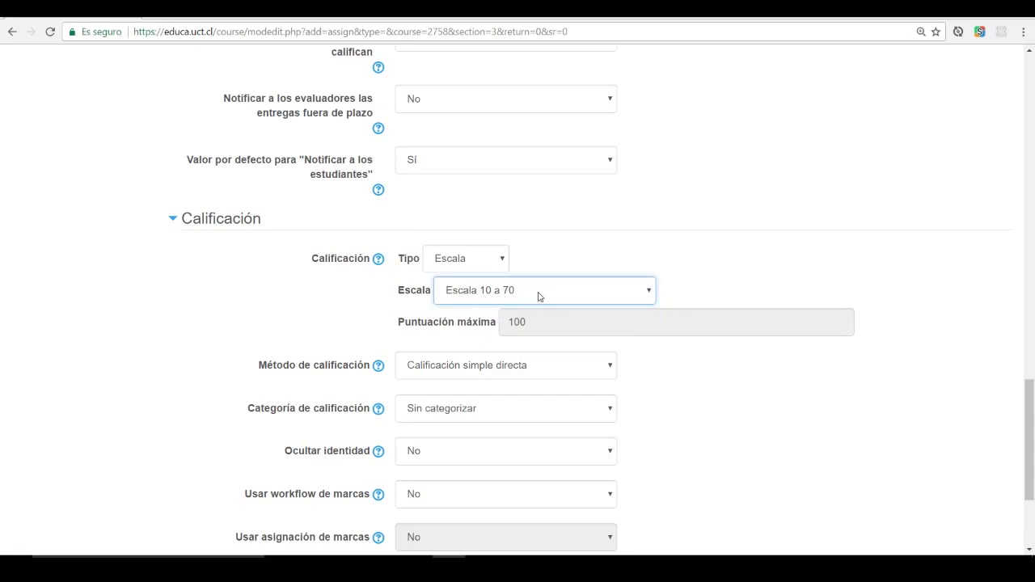
Set the grading type to Puntuación with a Puntuación máxima of 200
left_click(496, 255)
left_click(461, 305)
left_click(501, 267)
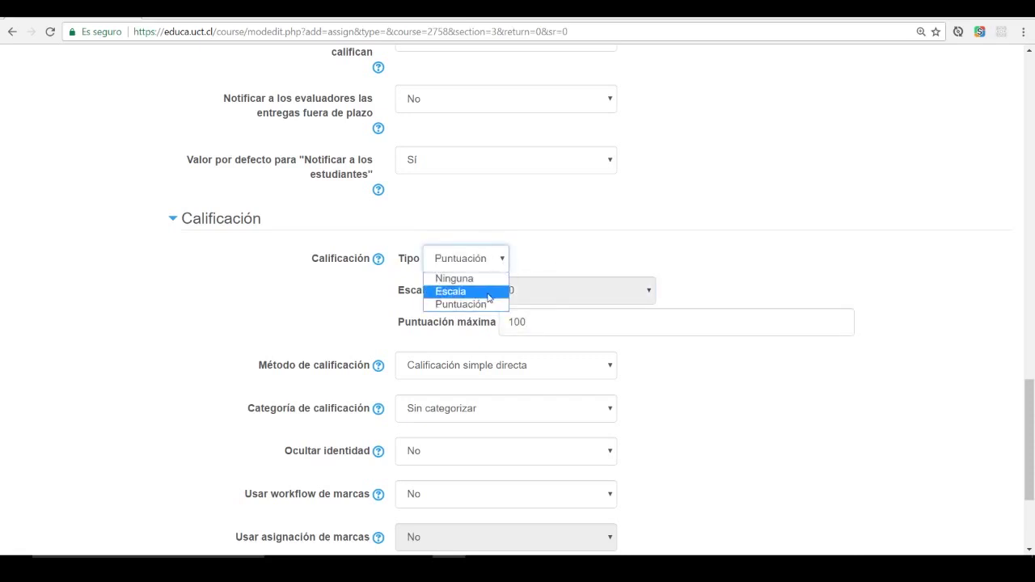
left_click(467, 304)
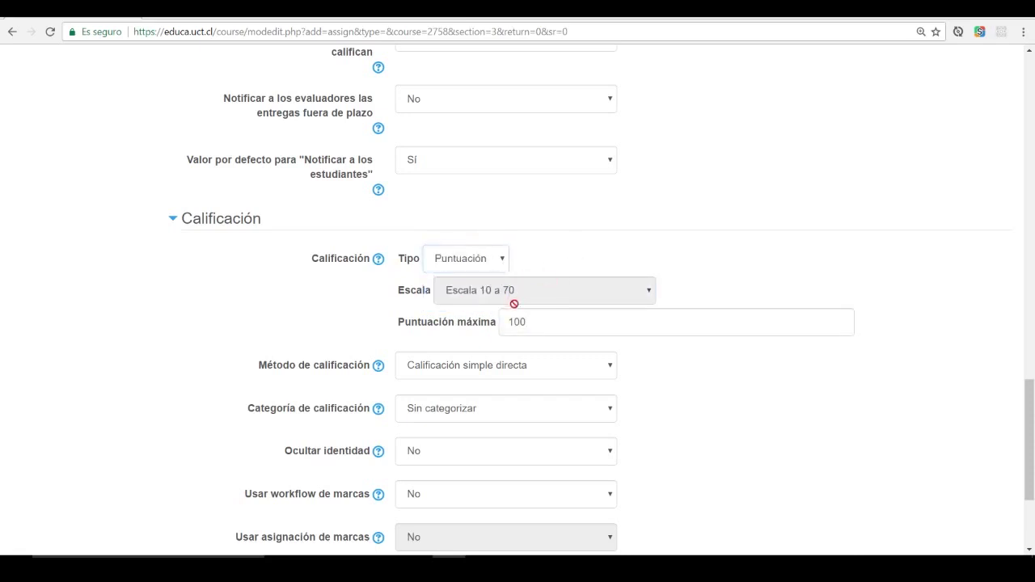
left_click_drag(536, 320, 489, 334)
left_click(549, 322)
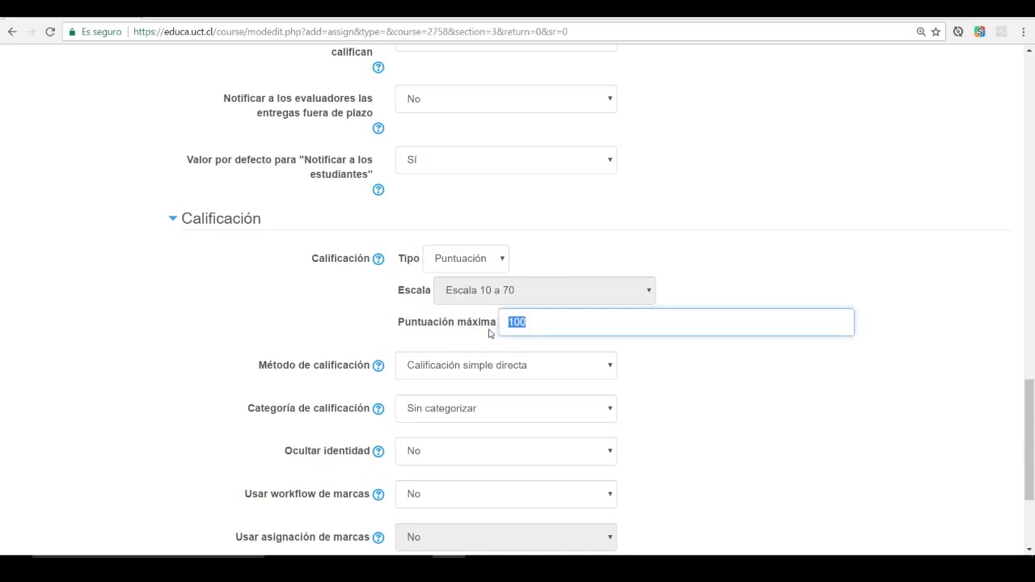
key("BackSpace")
key("Return")
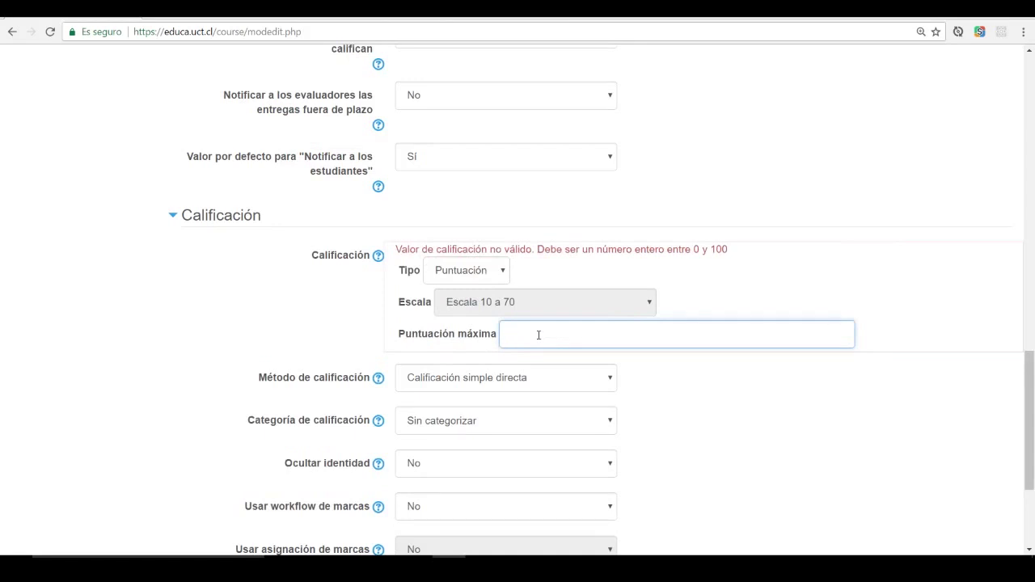
type("100")
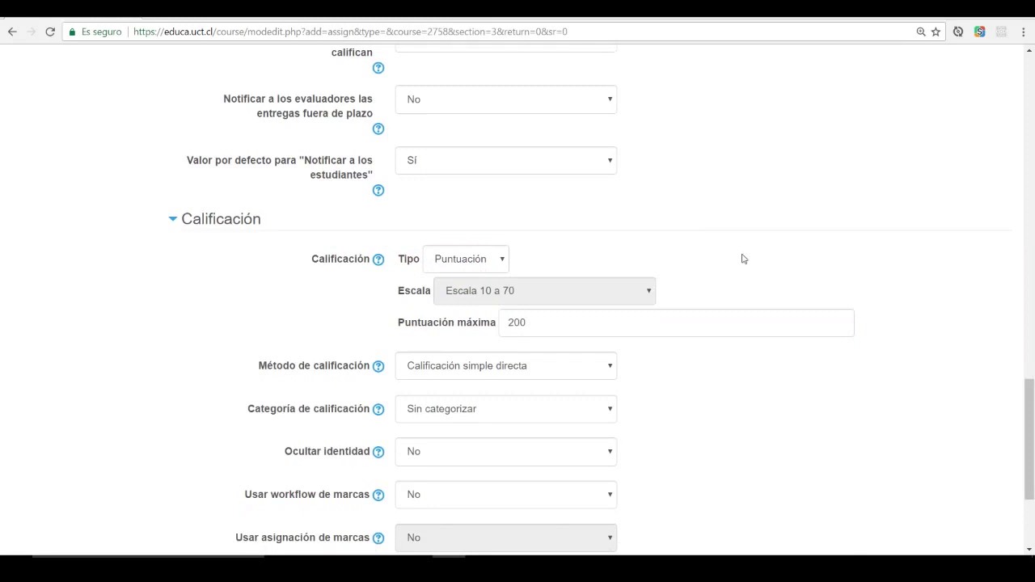
Save the assignment settings and return to the course page
left_click_drag(1029, 437, 1029, 481)
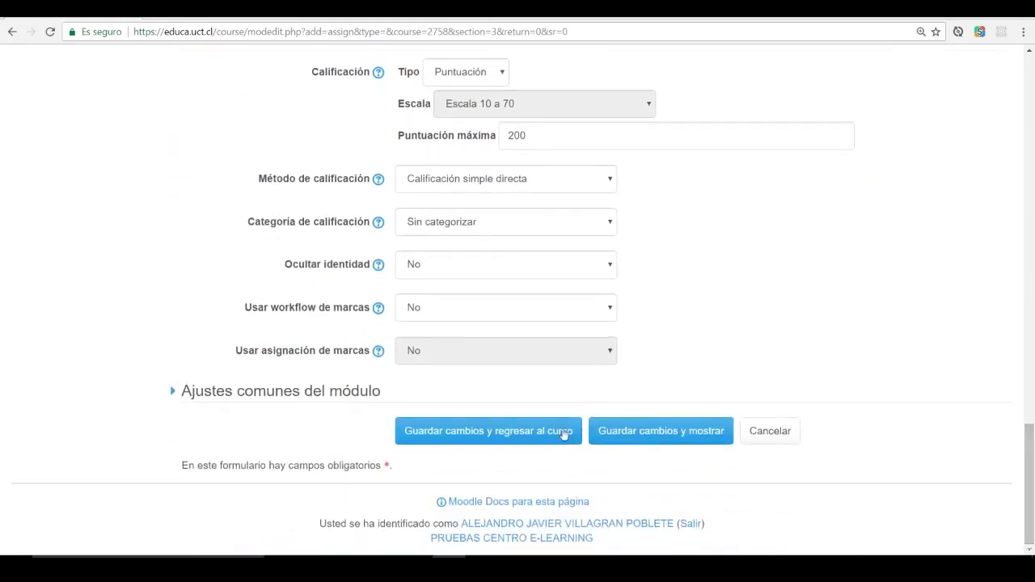
left_click(481, 431)
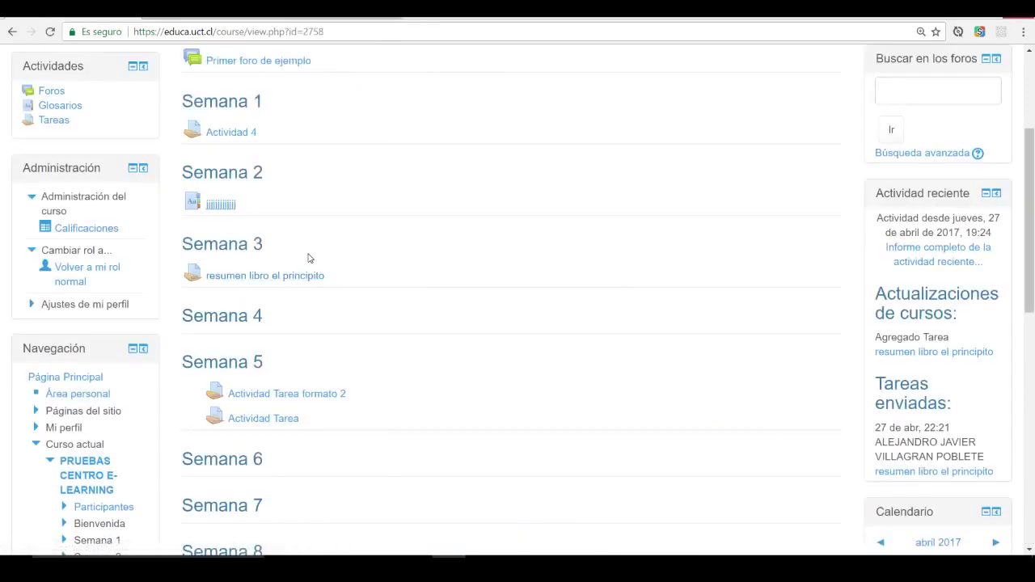
Open the "resumen libro el principito" assignment in Semana 3 and start editing its submission
left_click(293, 276)
scroll(407, 294, "down", 1)
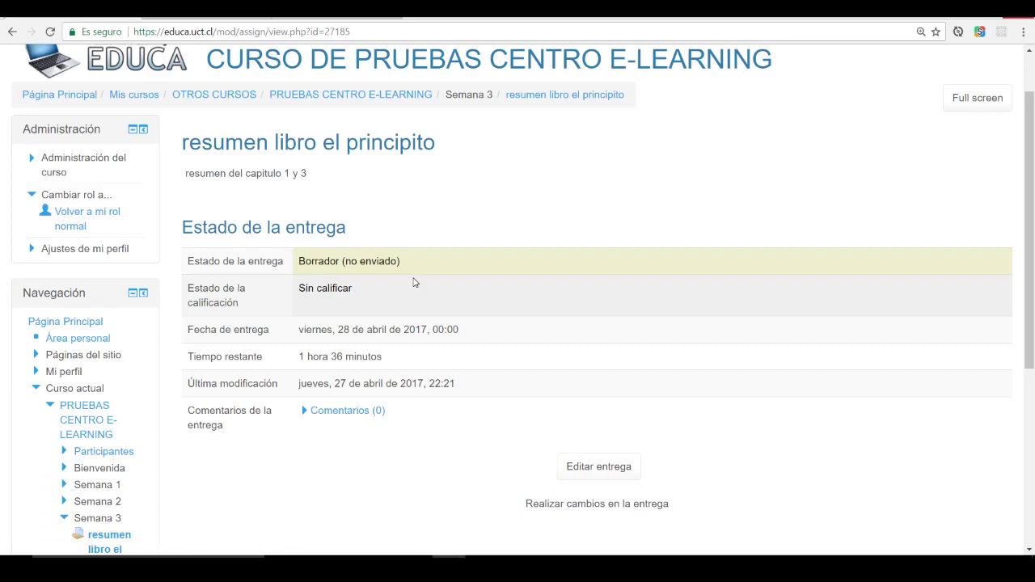
scroll(435, 267, "down", 1)
left_click(563, 403)
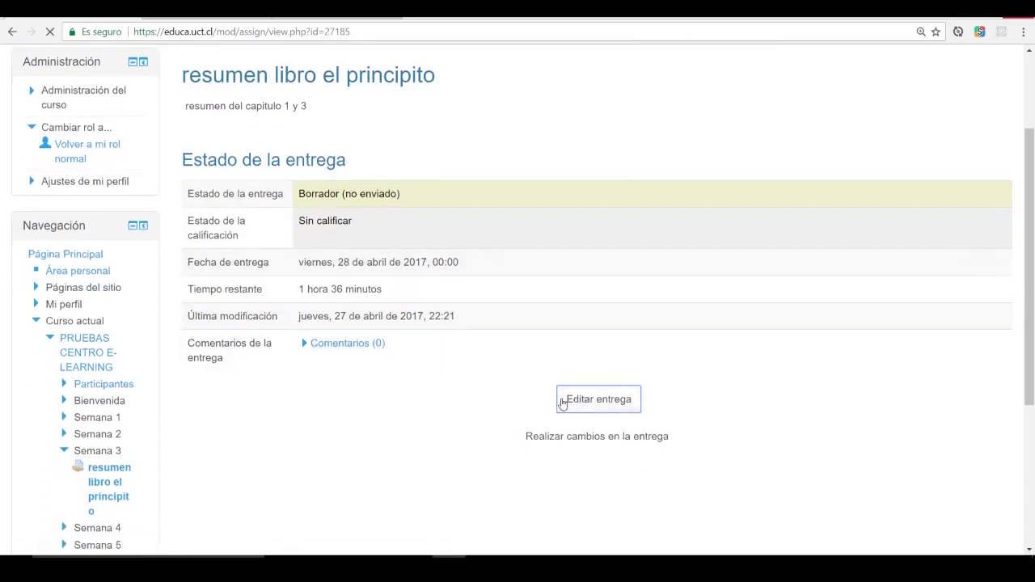
scroll(553, 328, "down", 2)
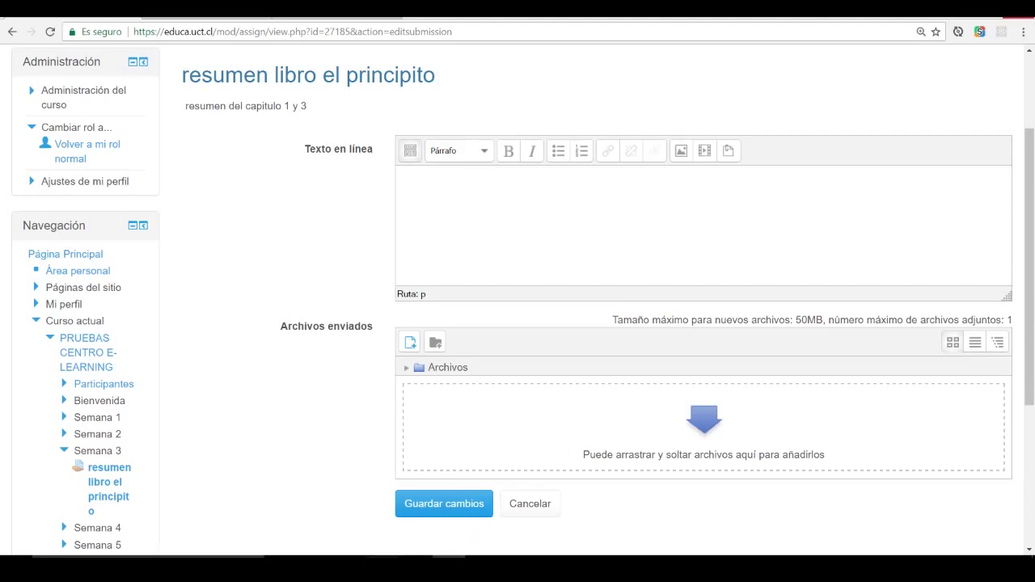
Add the ComprobanteCanjePuntos PDF from the Imágenes folder to Archivos enviados and save the submission
left_click(388, 505)
left_click(587, 182)
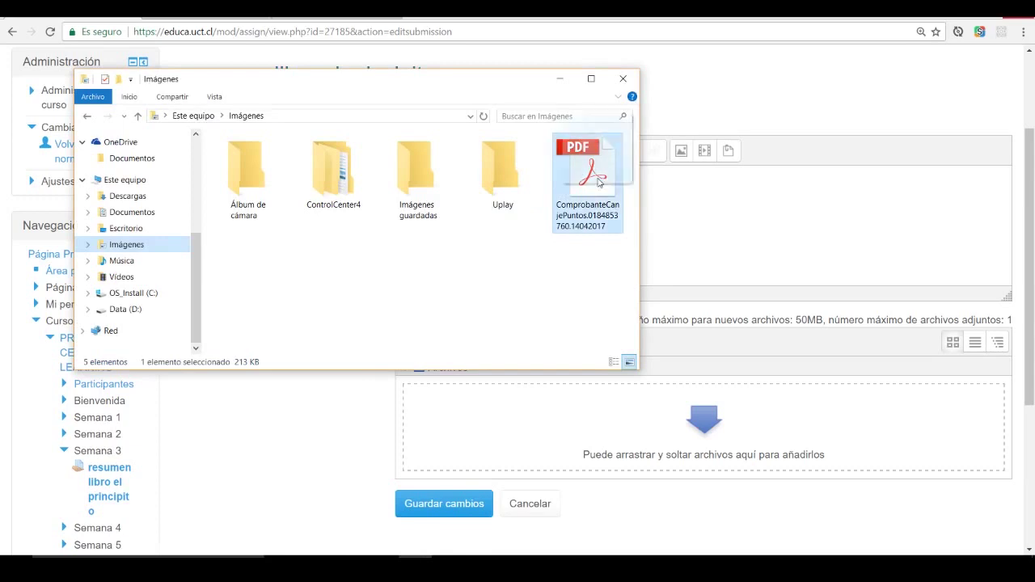
left_click_drag(587, 182, 740, 440)
left_click(454, 525)
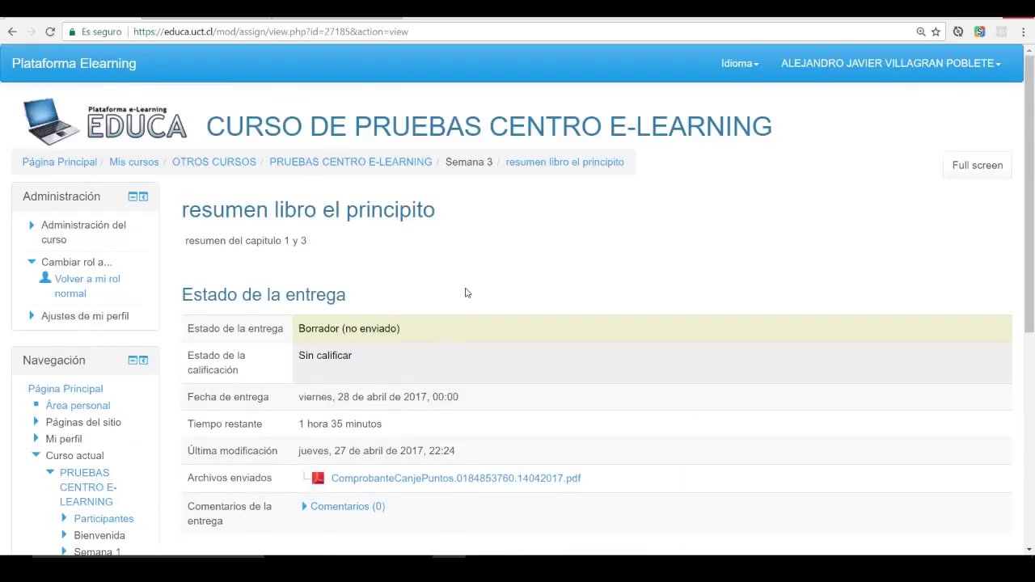
Send the draft submission for grading and confirm the sending
scroll(465, 293, "down", 3)
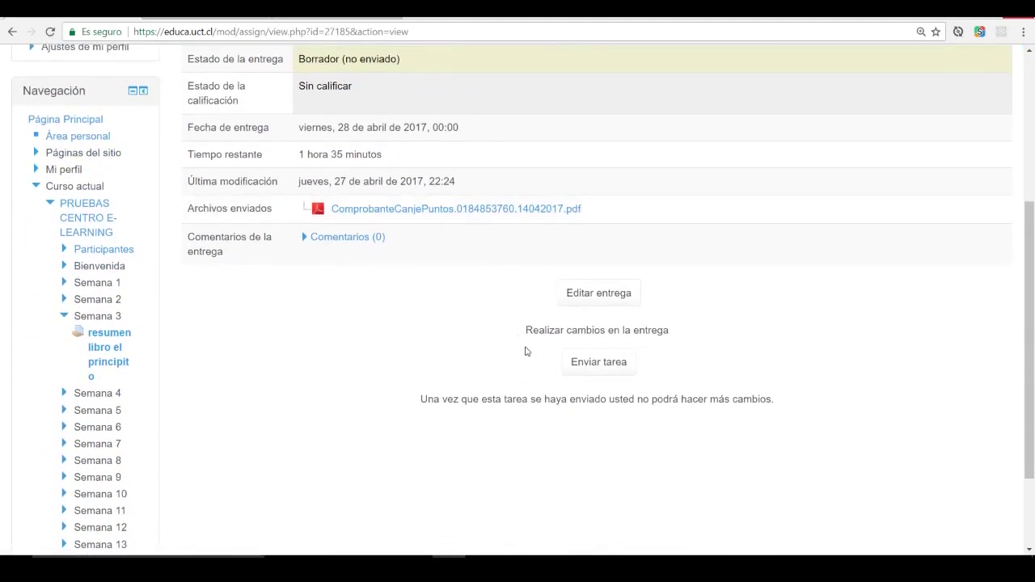
left_click(607, 369)
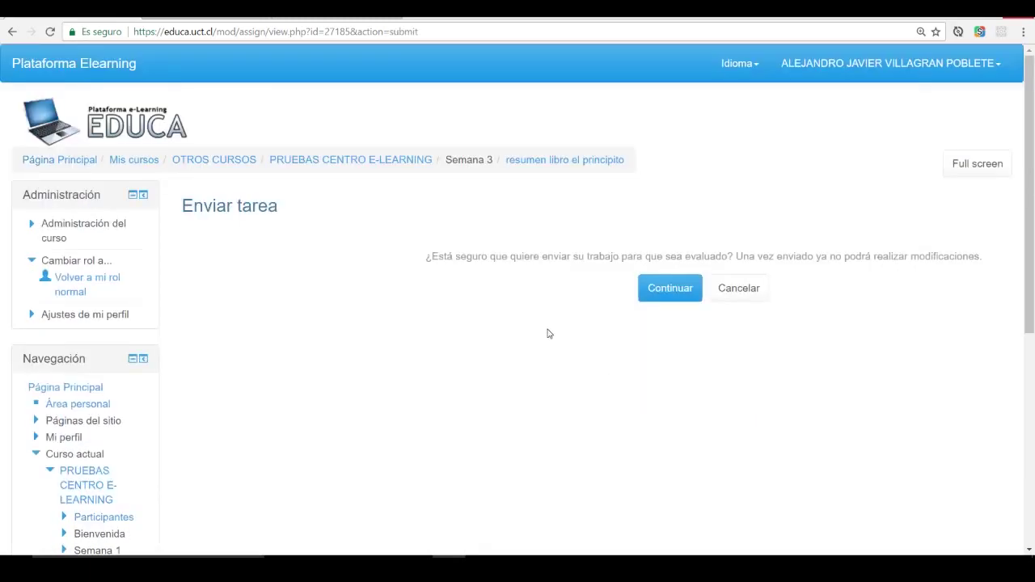
left_click(641, 297)
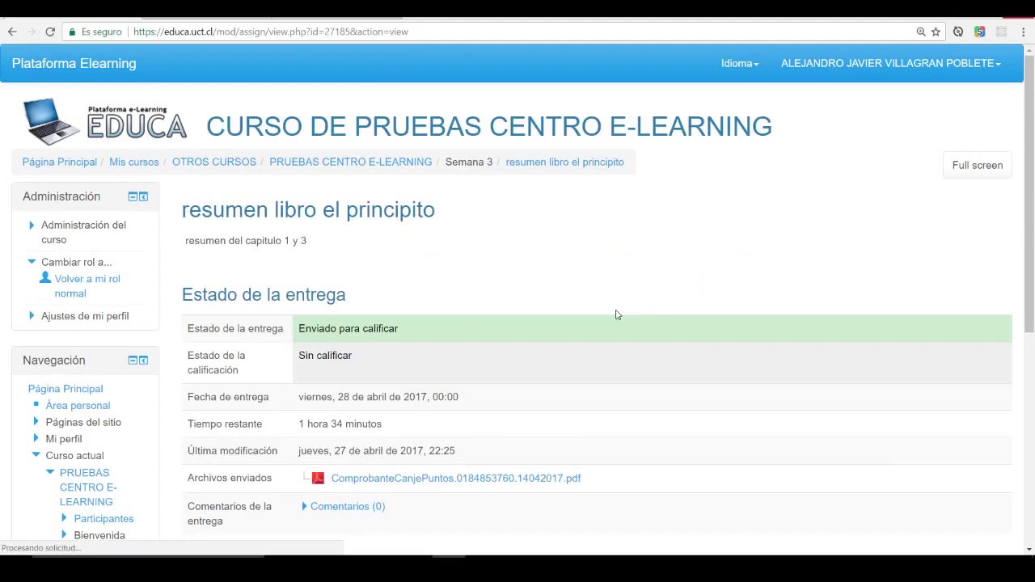
scroll(596, 302, "down", 1)
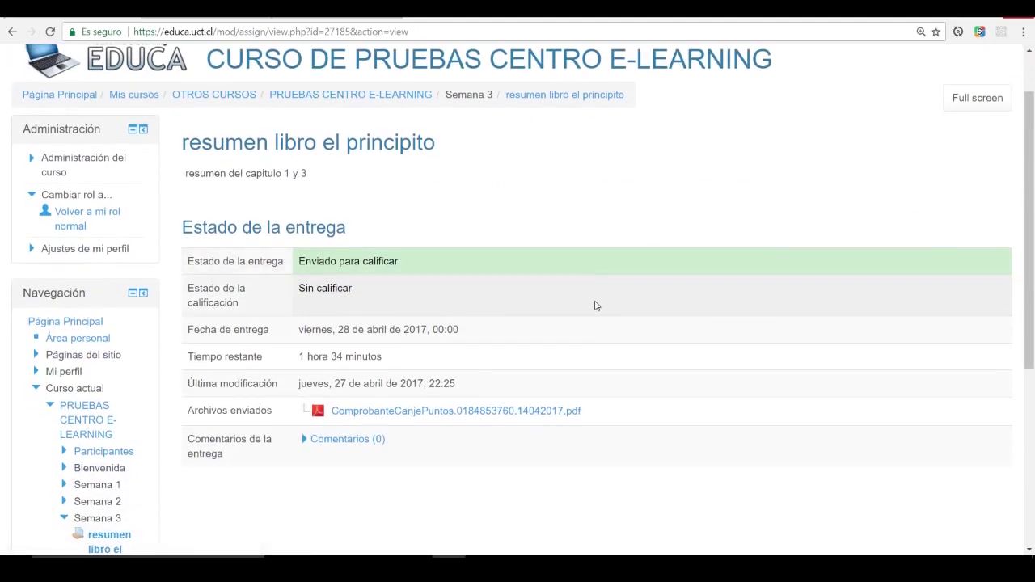
Activate course editing and open the "resumen libro el principito" assignment in Semana 3
scroll(596, 306, "down", 1)
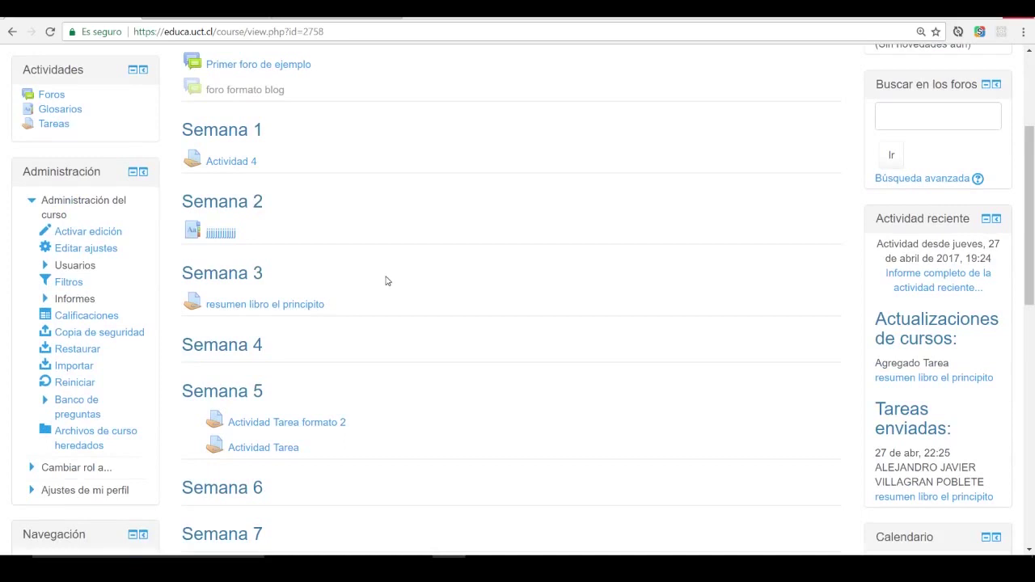
left_click(88, 233)
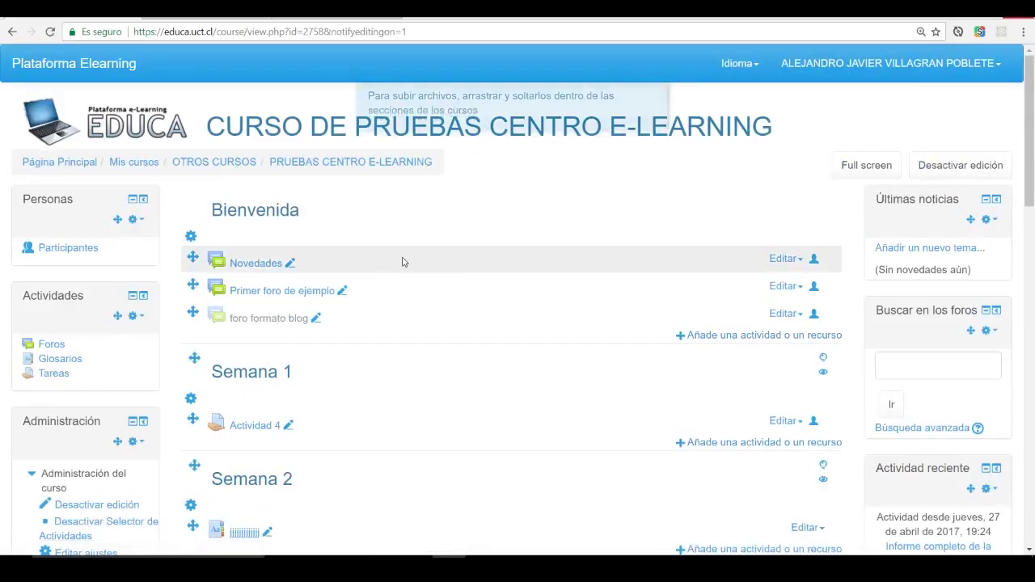
scroll(469, 279, "down", 5)
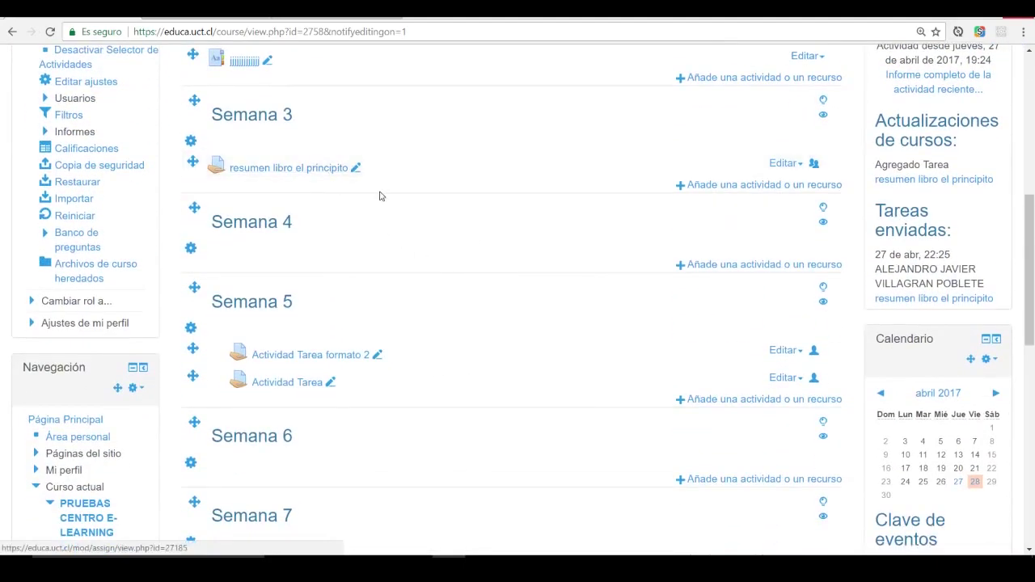
scroll(312, 205, "up", 1)
left_click(299, 235)
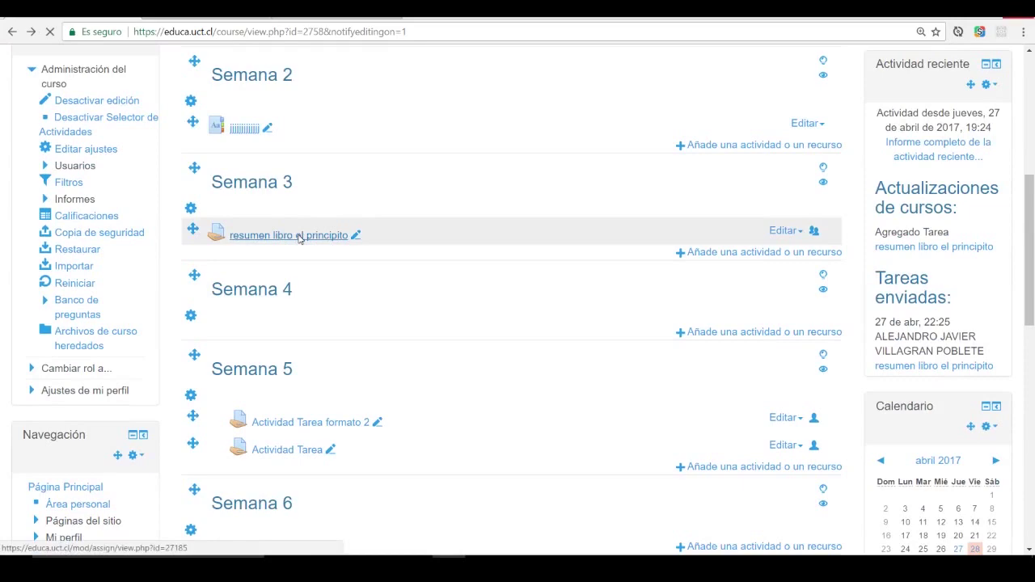
View all submissions of the "resumen libro el principito" assignment and open the submitted student's entry for grading
scroll(486, 234, "down", 3)
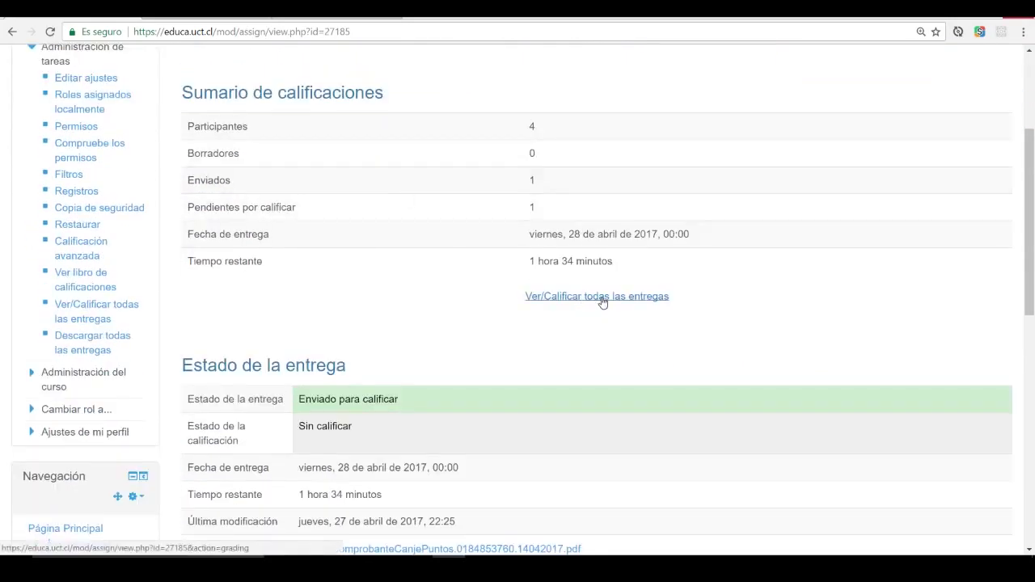
left_click(607, 298)
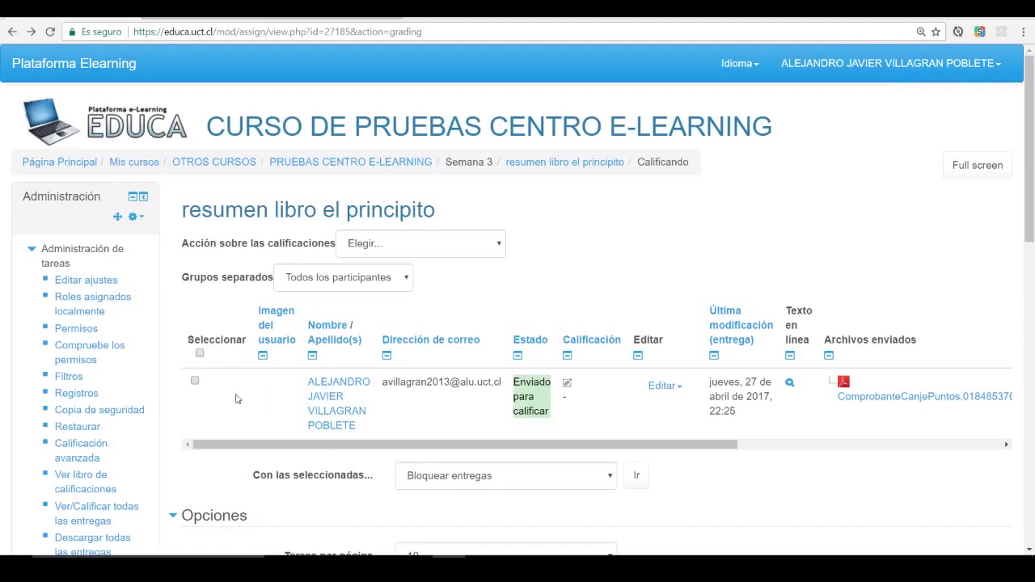
left_click(195, 382)
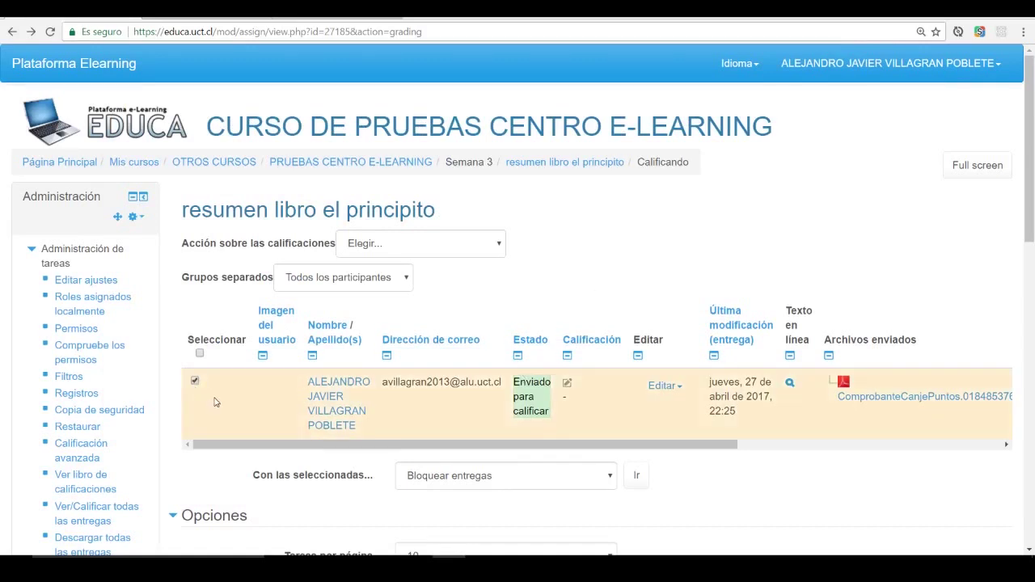
left_click(569, 385)
Grade the submission 50 out of 100 and enter "muchas faltas de ortografia" as the feedback comment
scroll(510, 266, "down", 6)
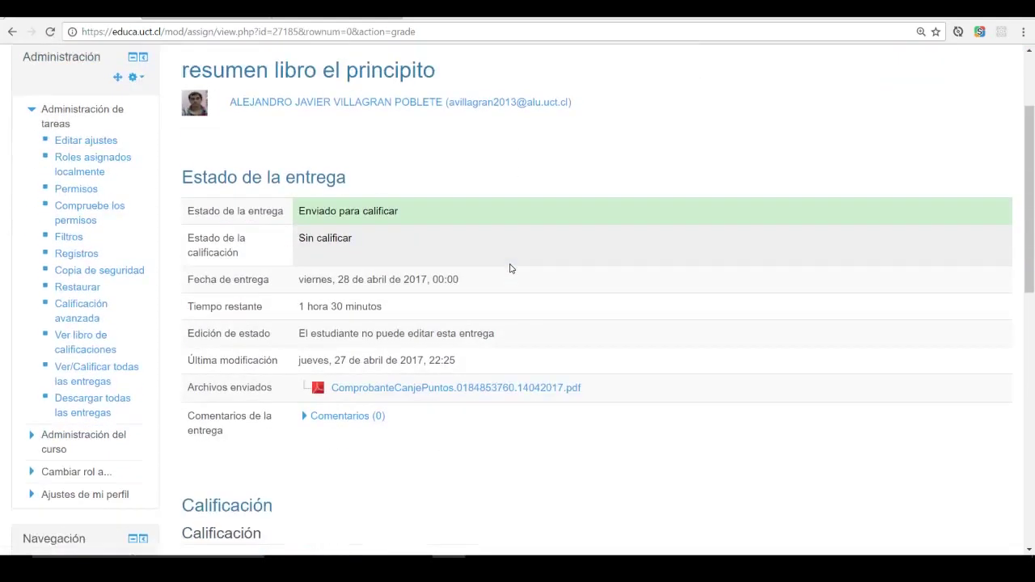
left_click(362, 234)
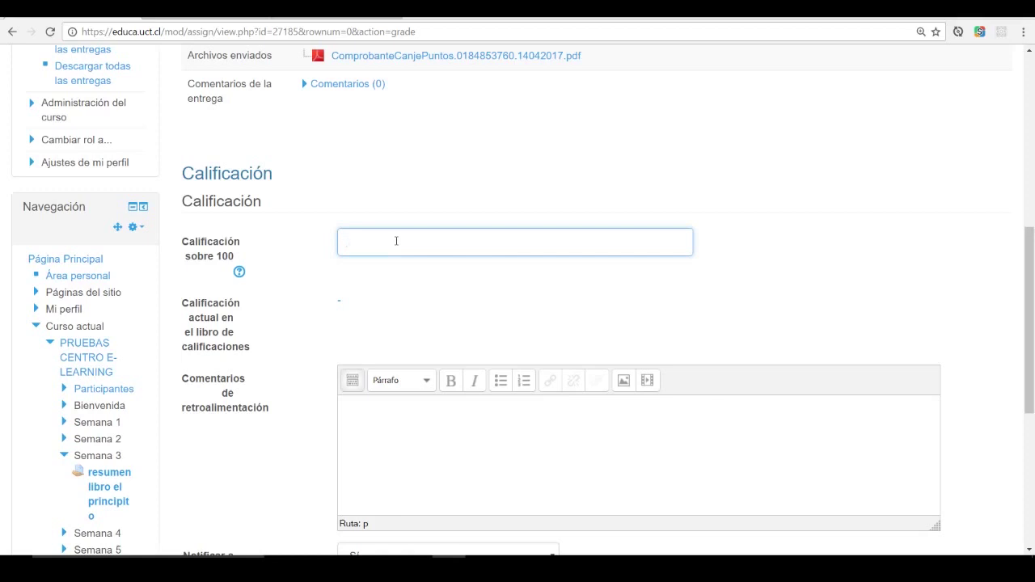
scroll(394, 279, "down", 1)
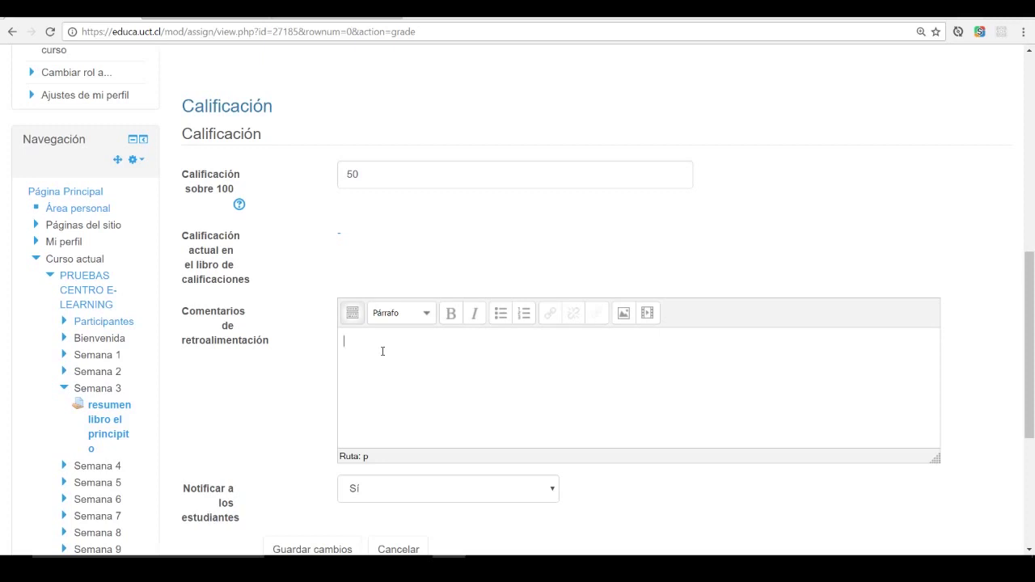
type("uchas faltas de ortografia")
scroll(431, 350, "down", 3)
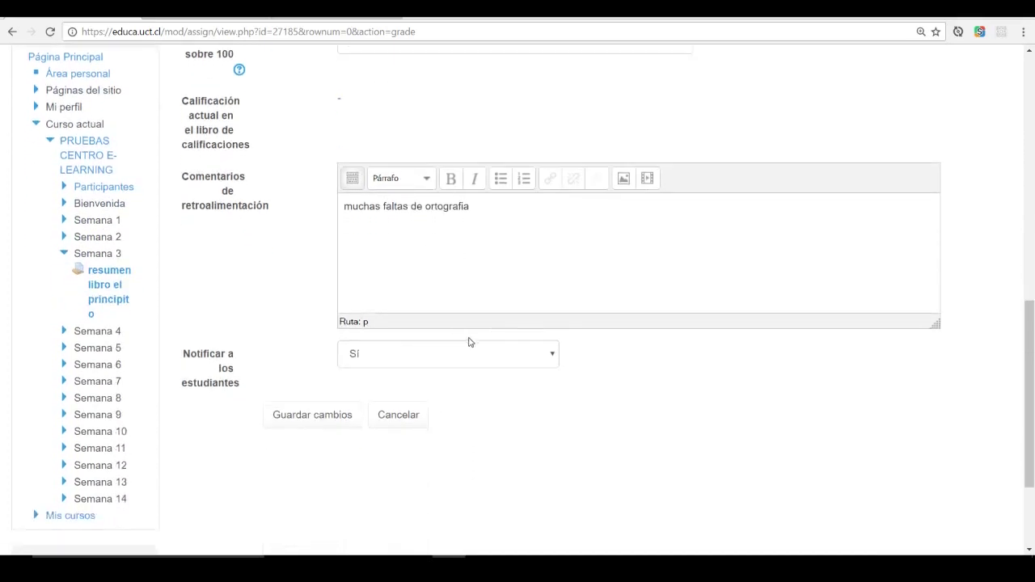
Save the grading changes and continue back to the assignment's submissions table
left_click(314, 415)
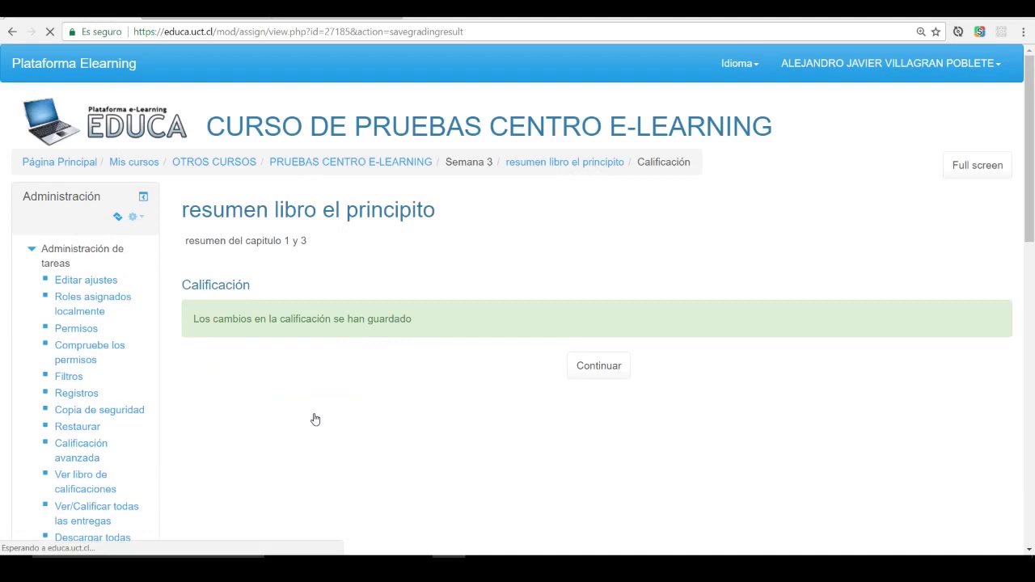
left_click(596, 369)
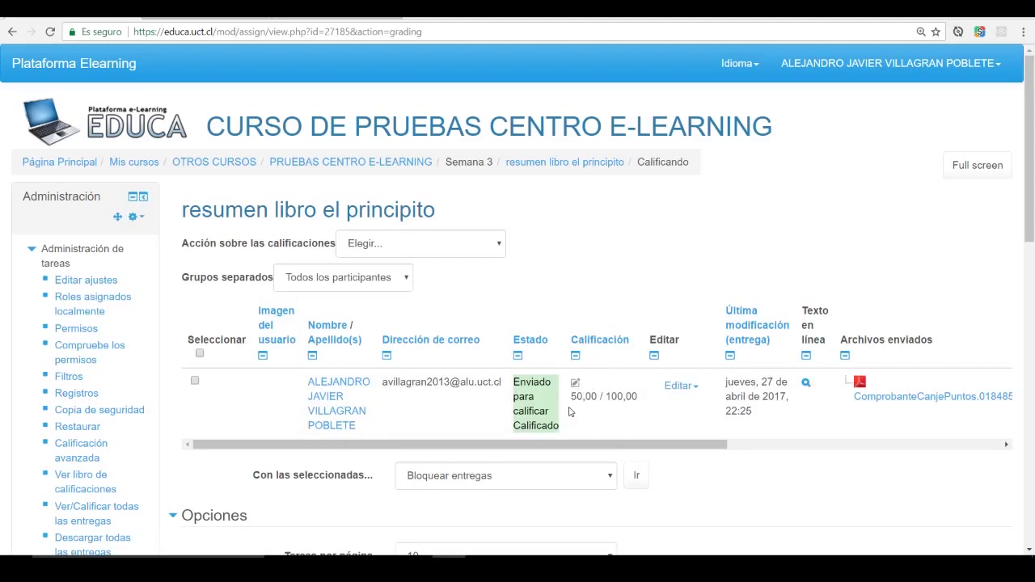
left_click_drag(575, 402, 601, 427)
left_click(612, 419)
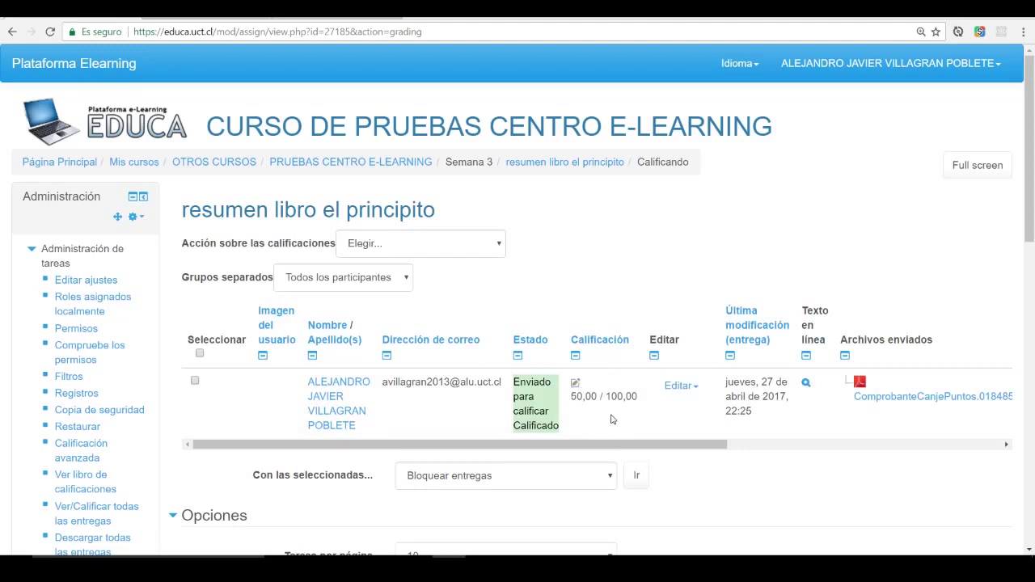